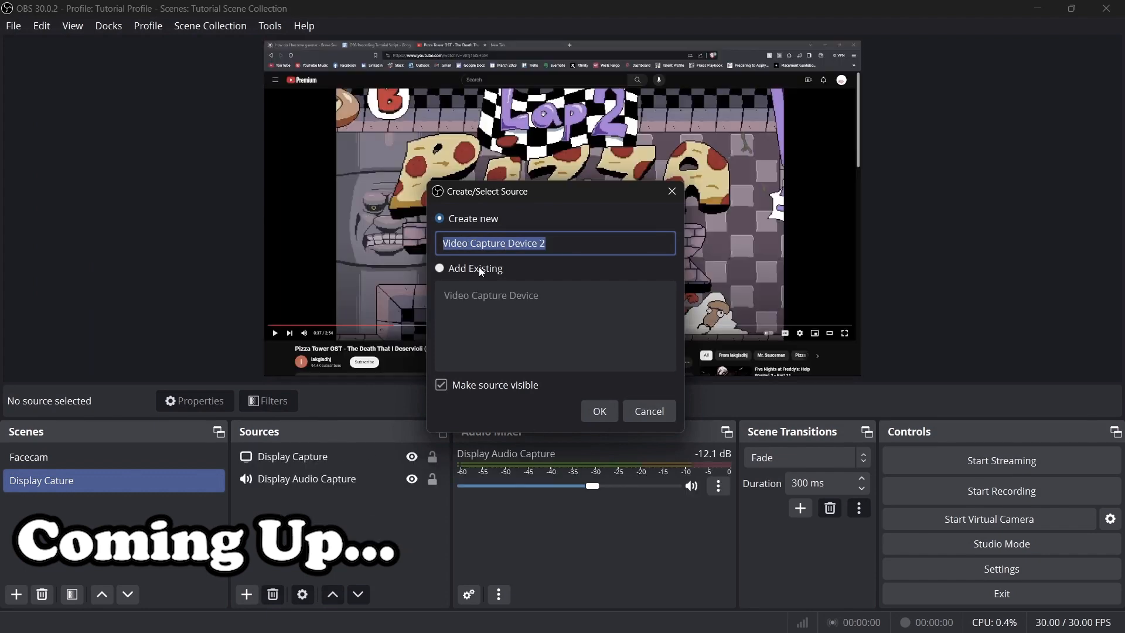
# Add the existing Video Capture Device source to the Display Cature scene.
pyautogui.click(477, 269)
pyautogui.click(492, 298)
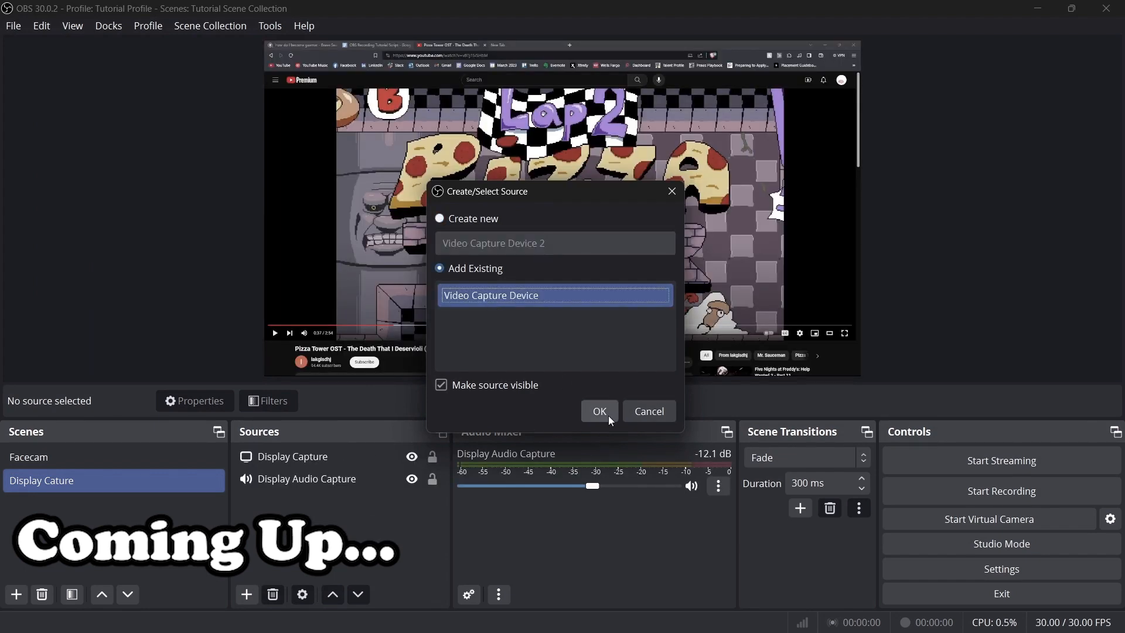
pyautogui.click(599, 411)
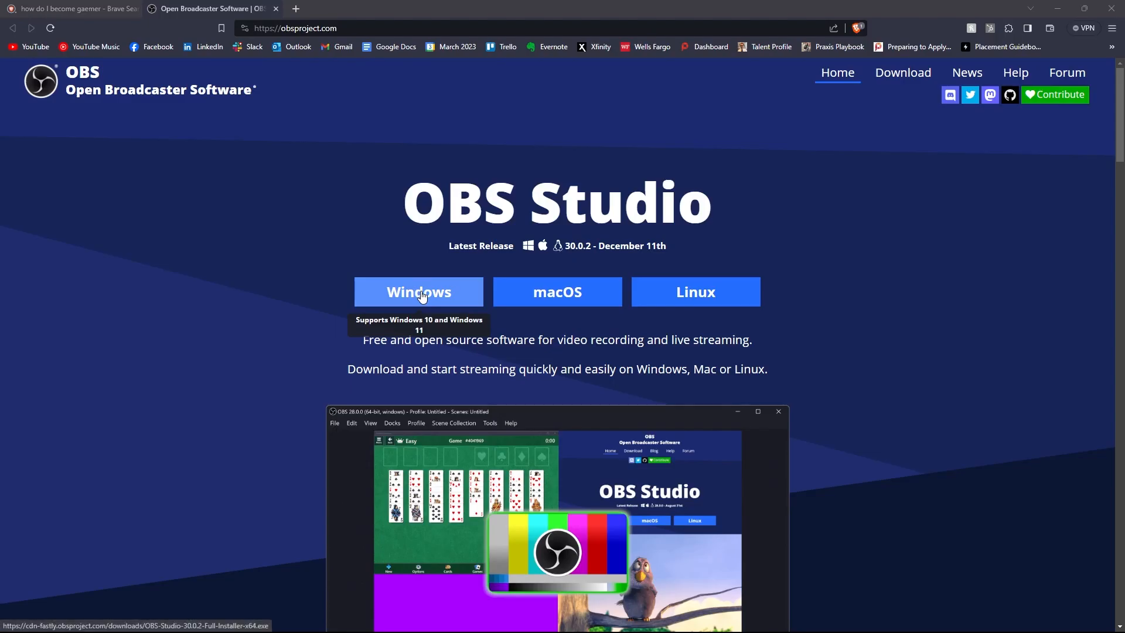
# Download the Windows installer for OBS Studio from obsproject.com.
pyautogui.click(421, 294)
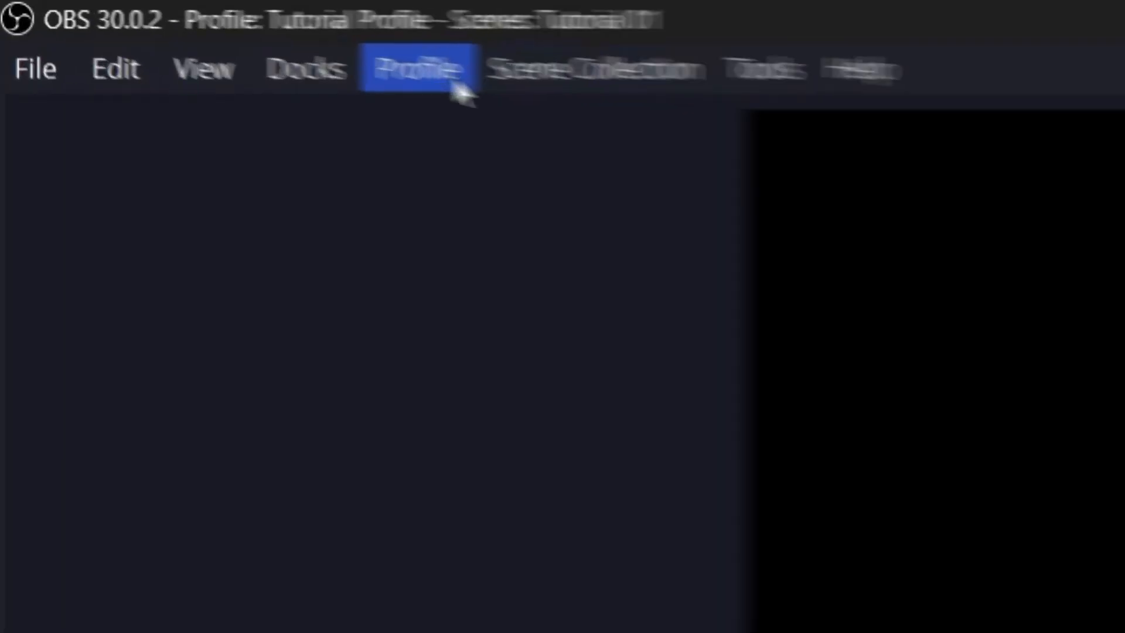
# Set up a profile named Tutorial Profile and a scene collection named Tutorial Scene Collection.
pyautogui.click(164, 34)
pyautogui.moveTo(201, 31)
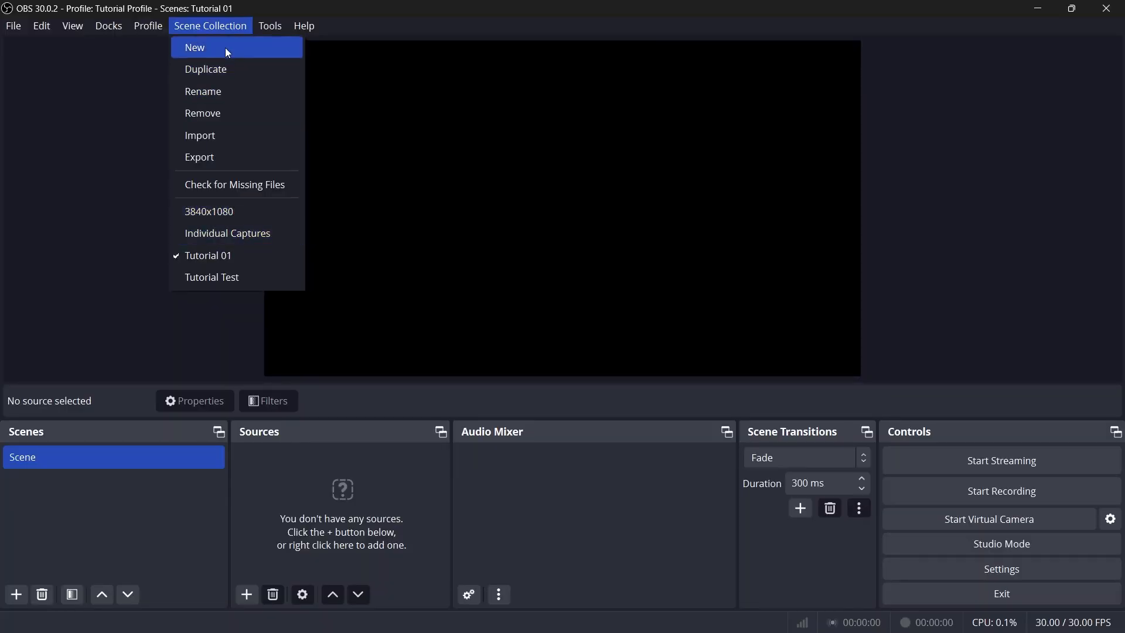
pyautogui.click(228, 52)
pyautogui.write('Tu')
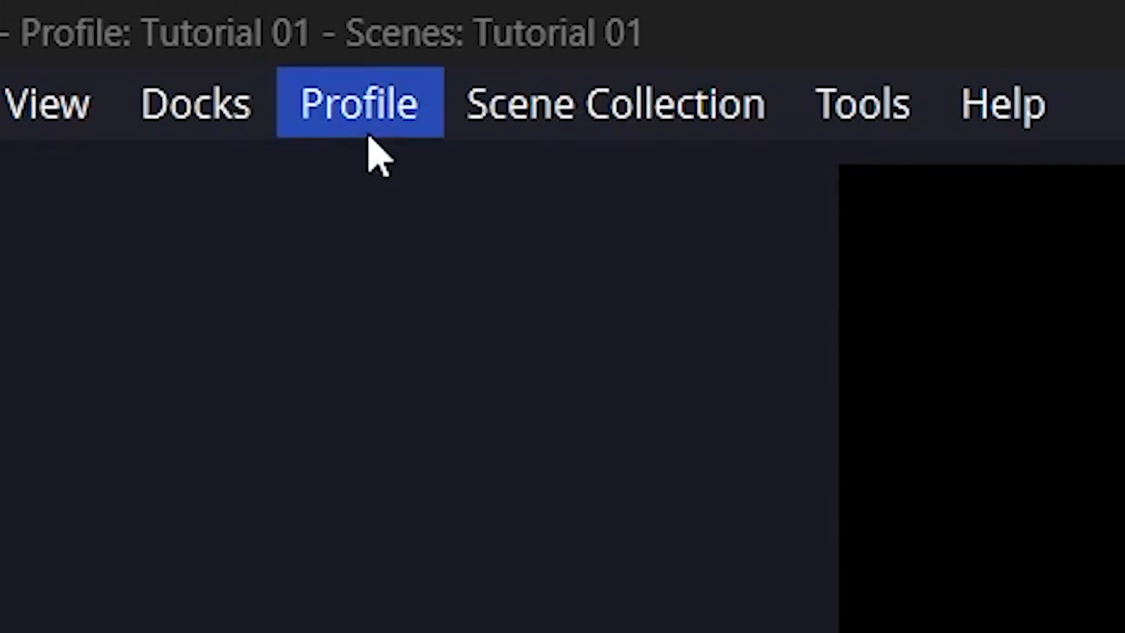
pyautogui.click(369, 134)
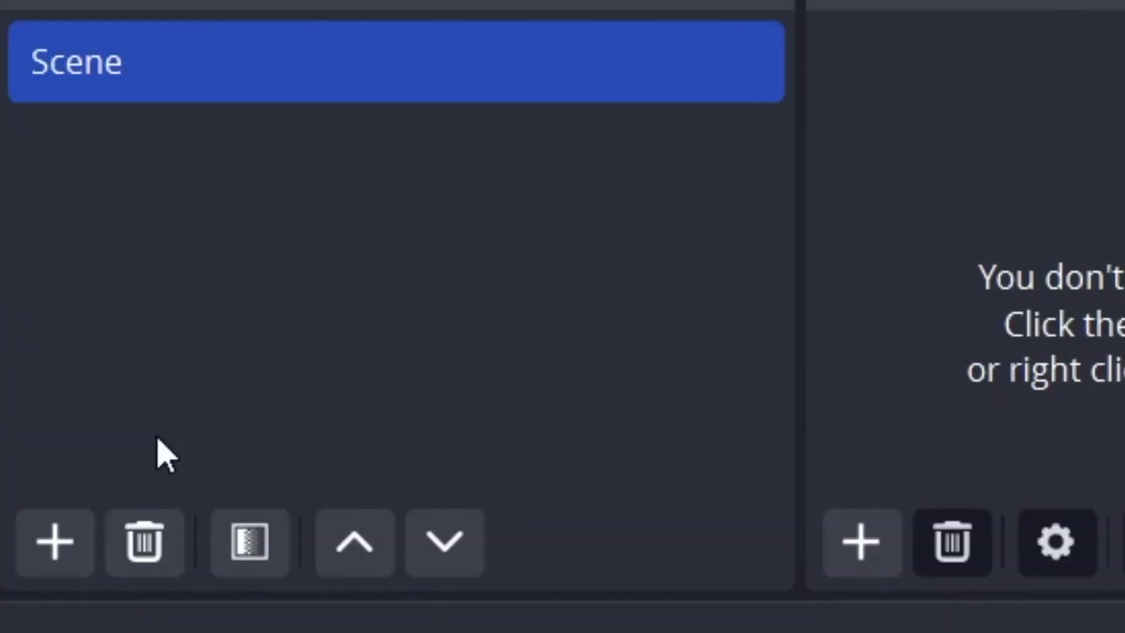
# Add a second scene to the scene list and remove it again.
pyautogui.click(56, 542)
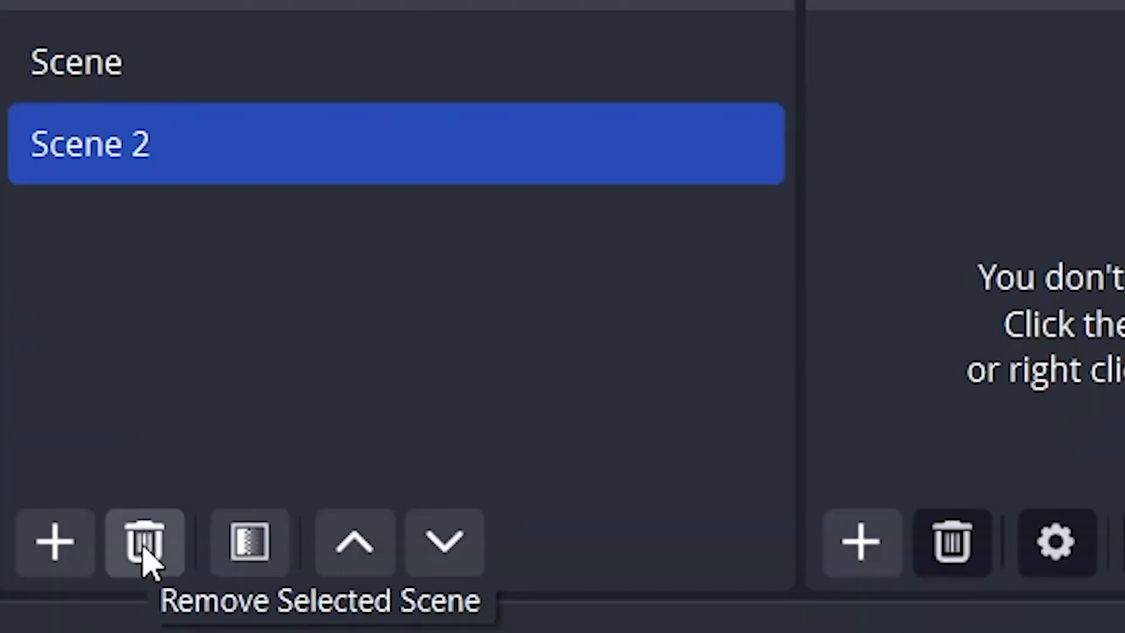
pyautogui.click(144, 541)
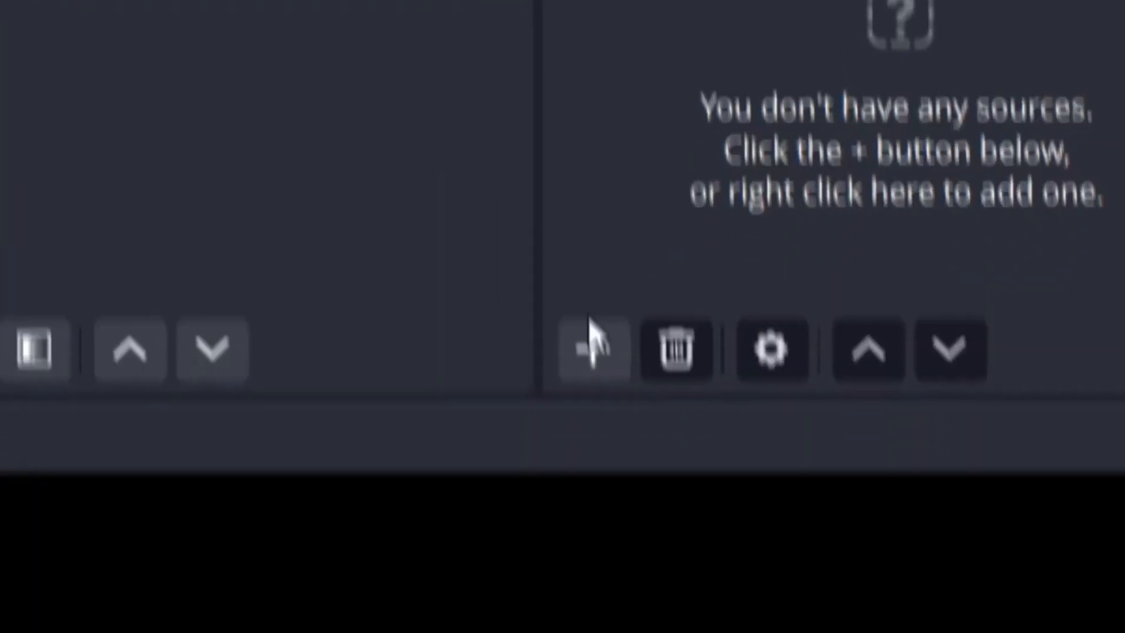
# Add a Video Capture Device source using the USB2.0 HD UVC WebCam and scale its picture to fill the canvas.
pyautogui.click(593, 346)
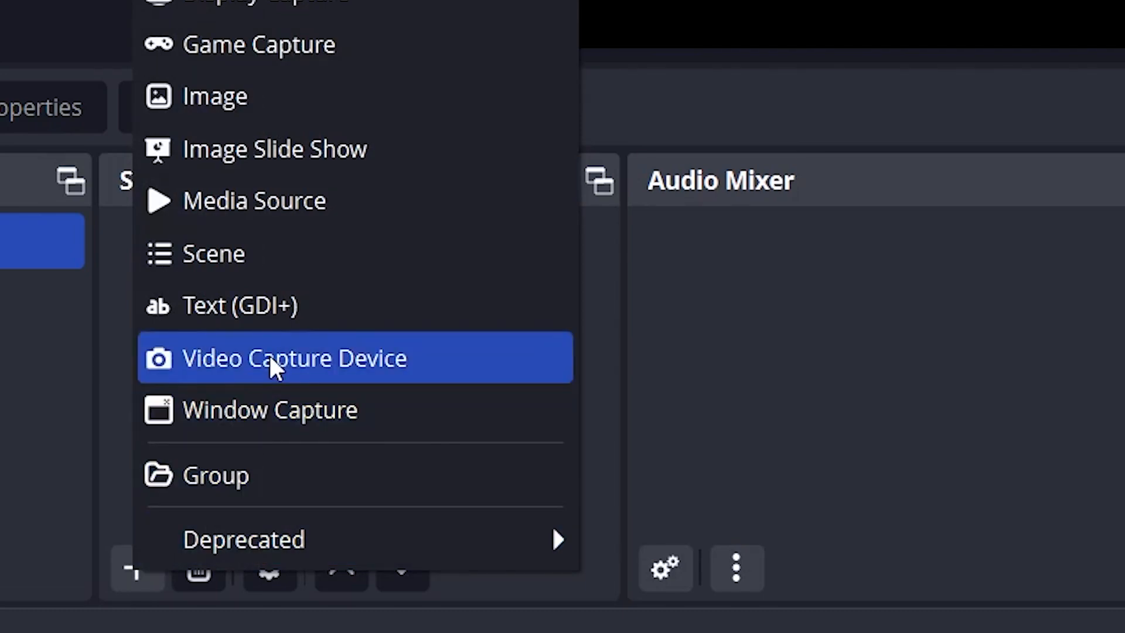
pyautogui.click(273, 362)
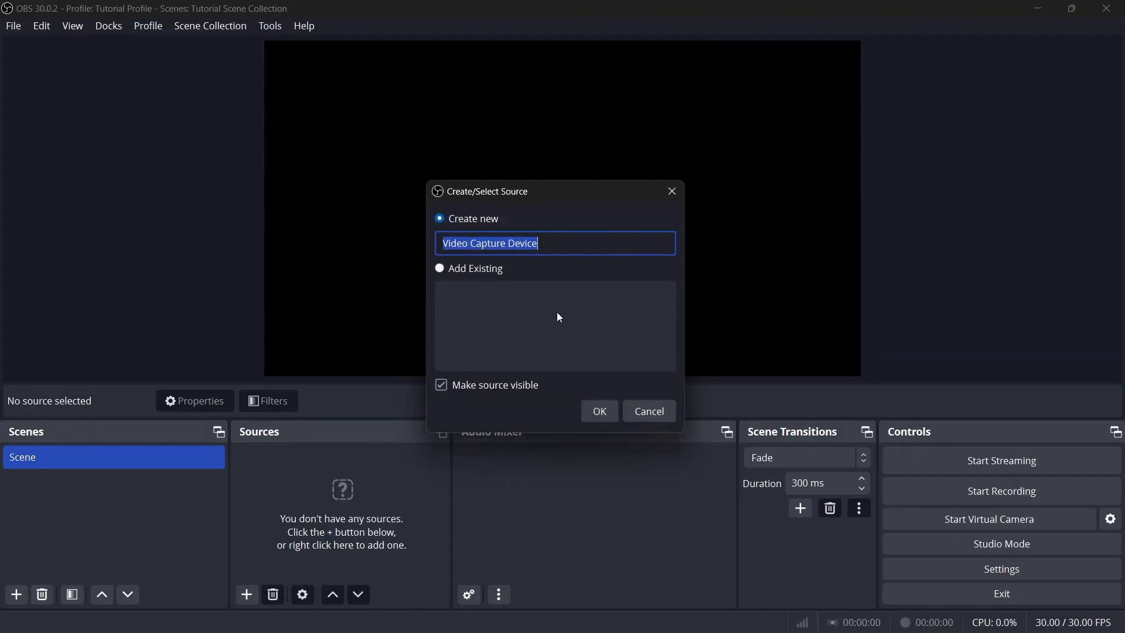
pyautogui.write('Facecam')
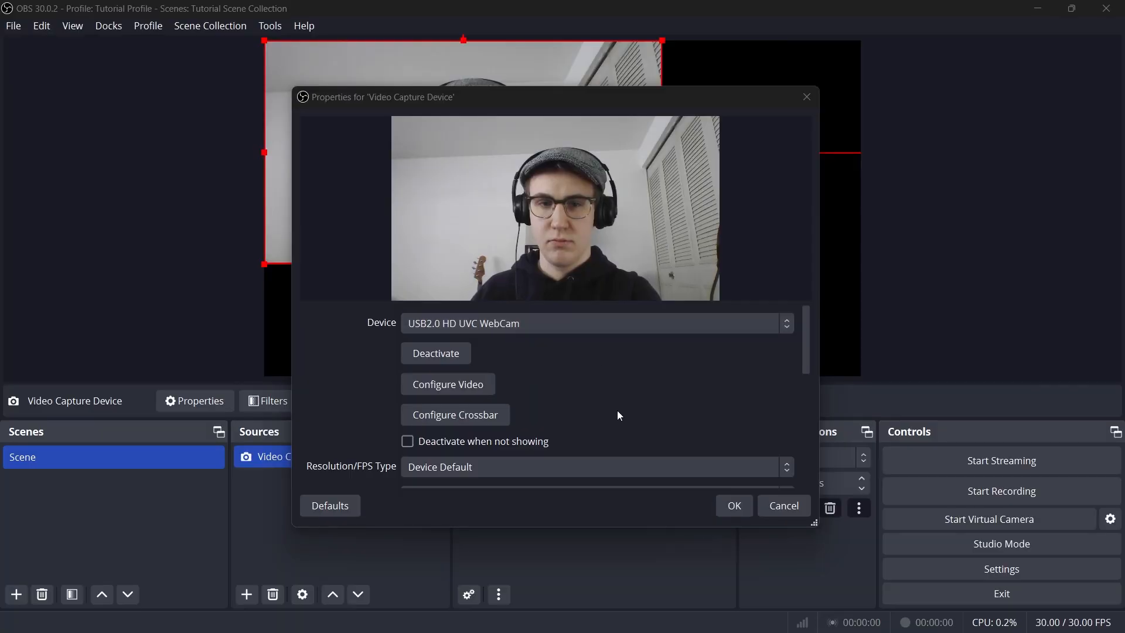
pyautogui.scroll(-4, 552, 412)
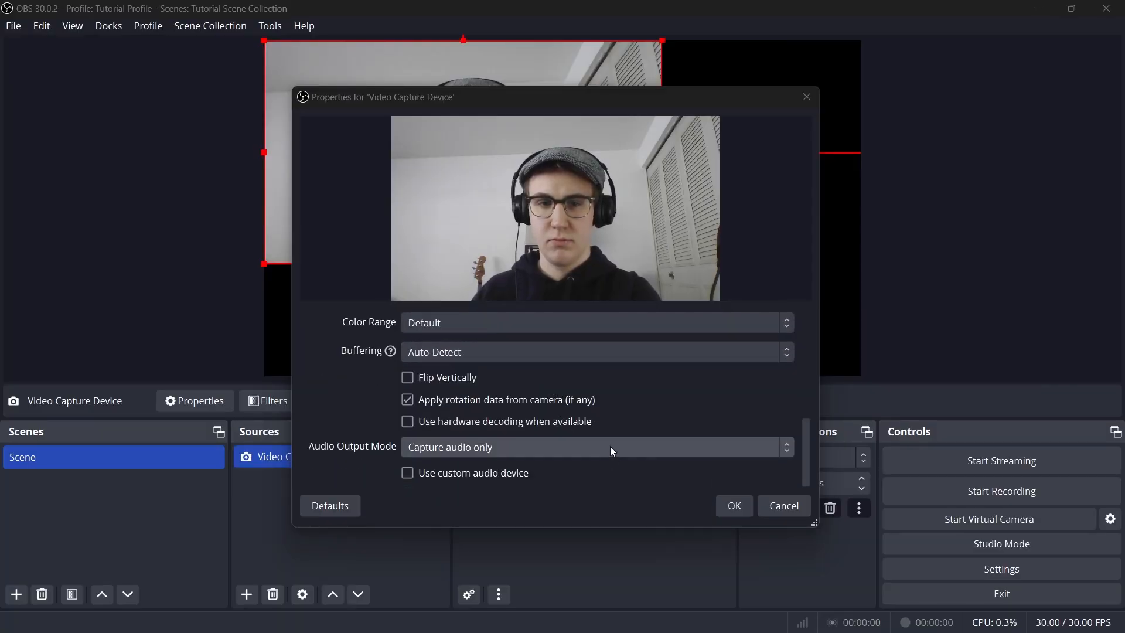
pyautogui.click(735, 505)
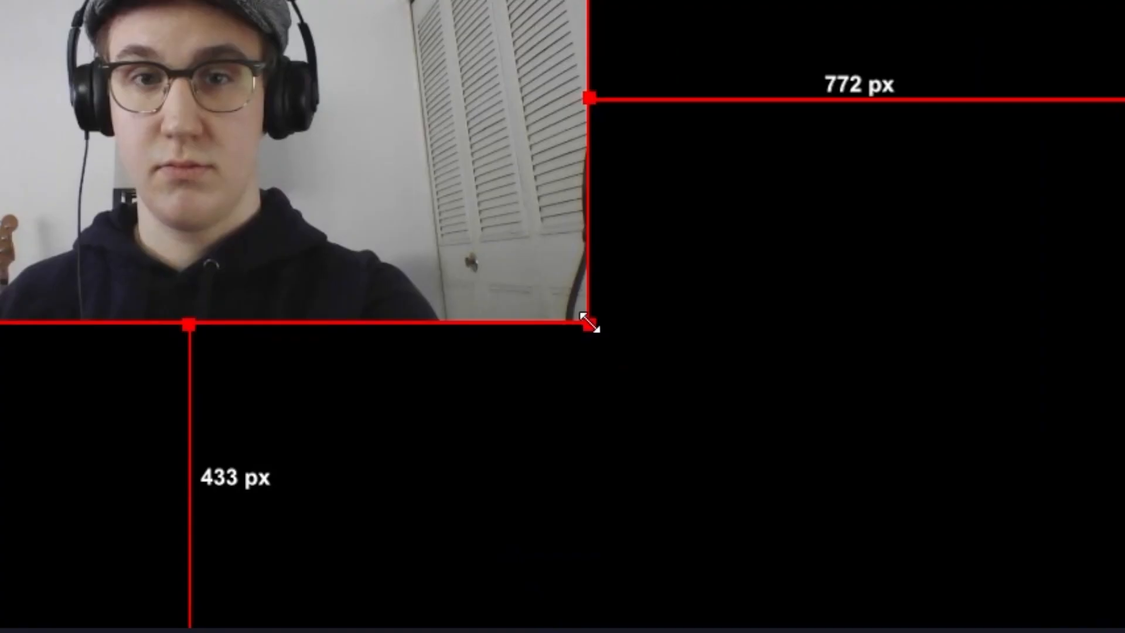
pyautogui.moveTo(621, 240); pyautogui.dragTo(862, 371)
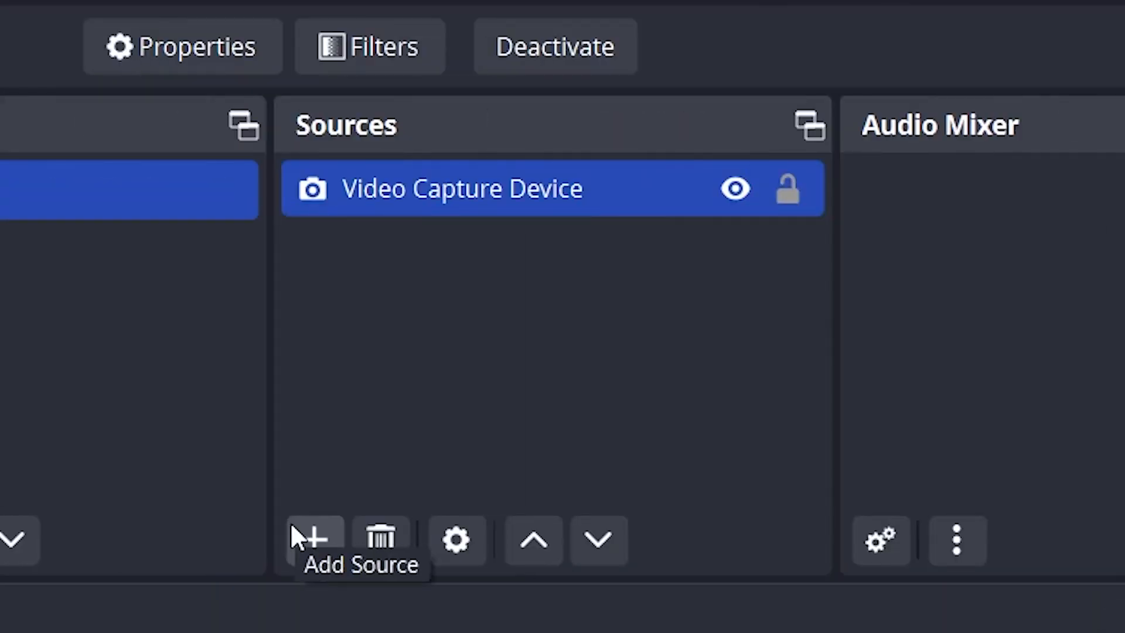
# Add an Audio Input Capture source using the Blue Snowball microphone and adjust its volume in the mixer.
pyautogui.click(293, 530)
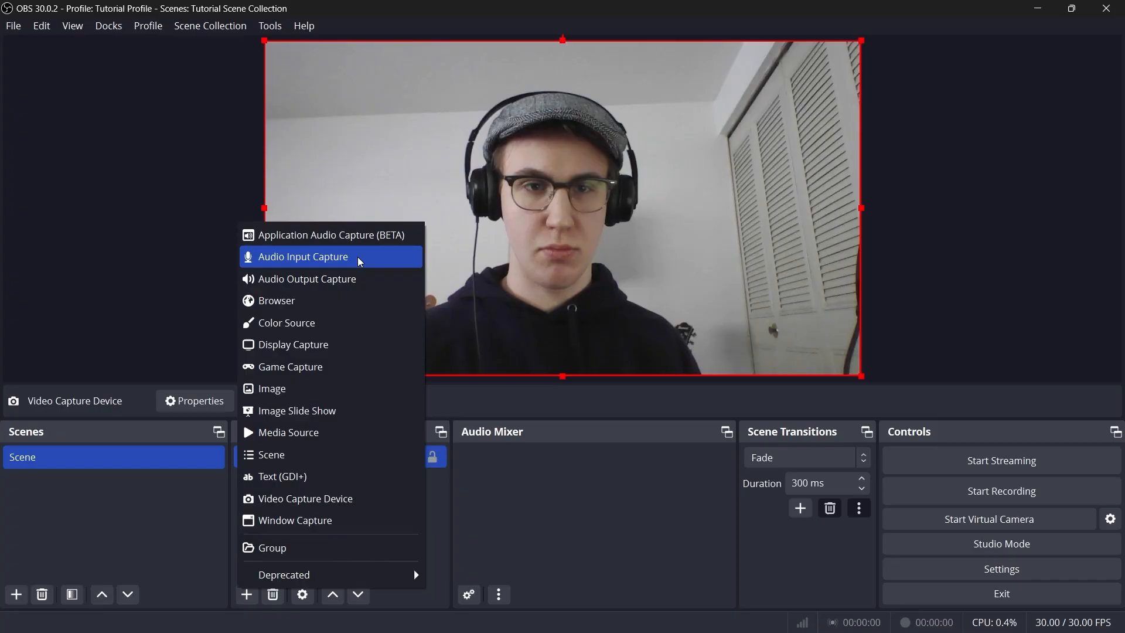
pyautogui.click(703, 304)
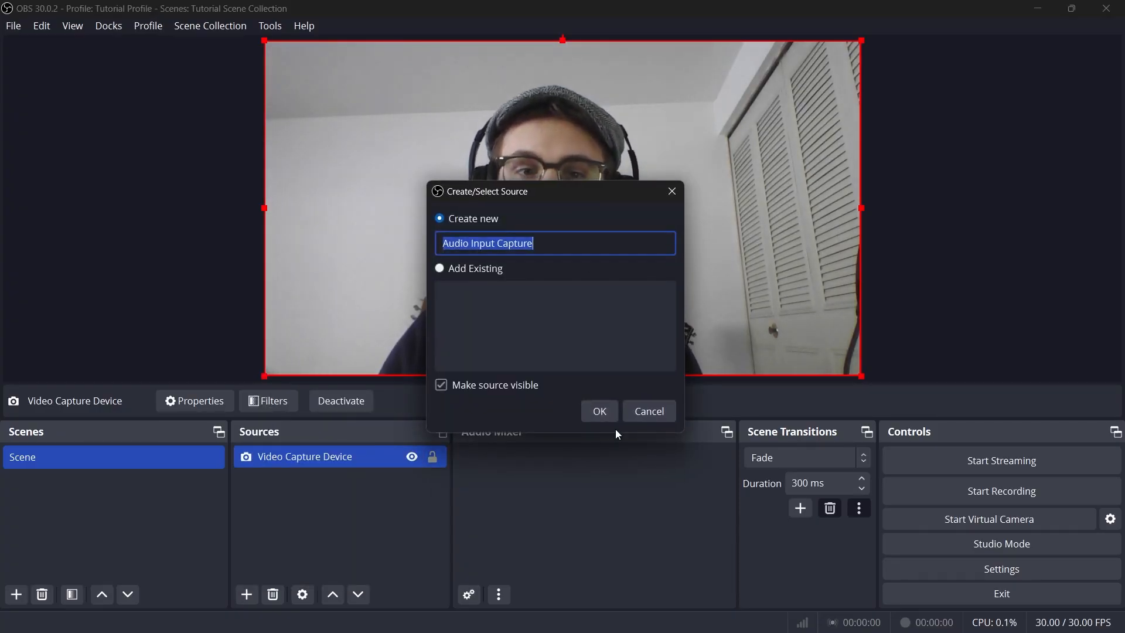
pyautogui.click(599, 411)
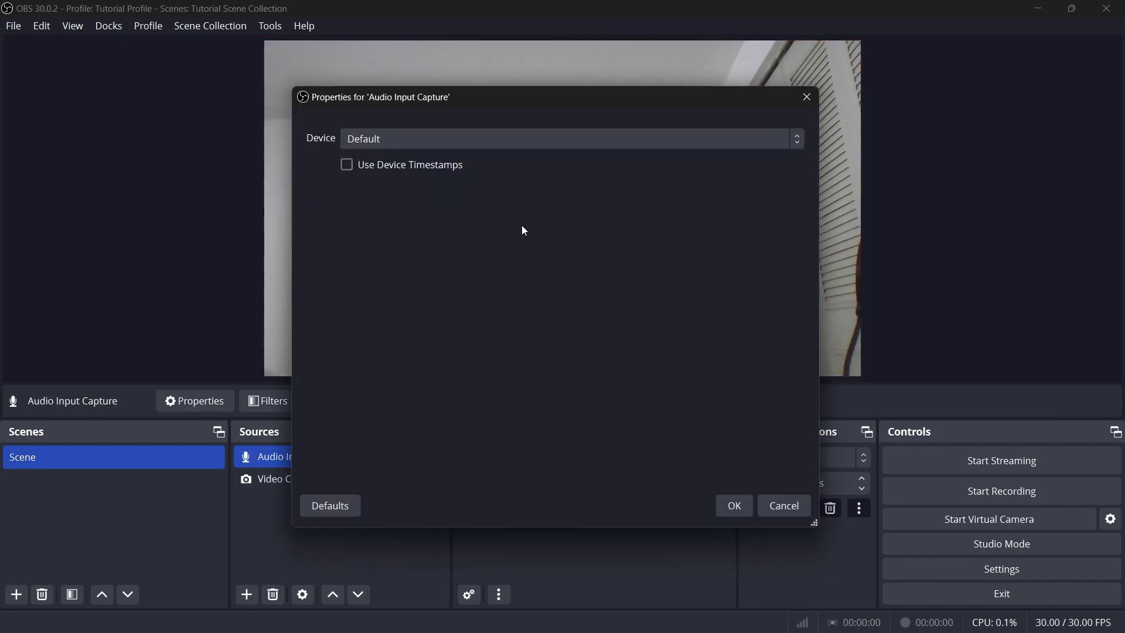
pyautogui.click(525, 140)
pyautogui.click(527, 186)
pyautogui.press('Return')
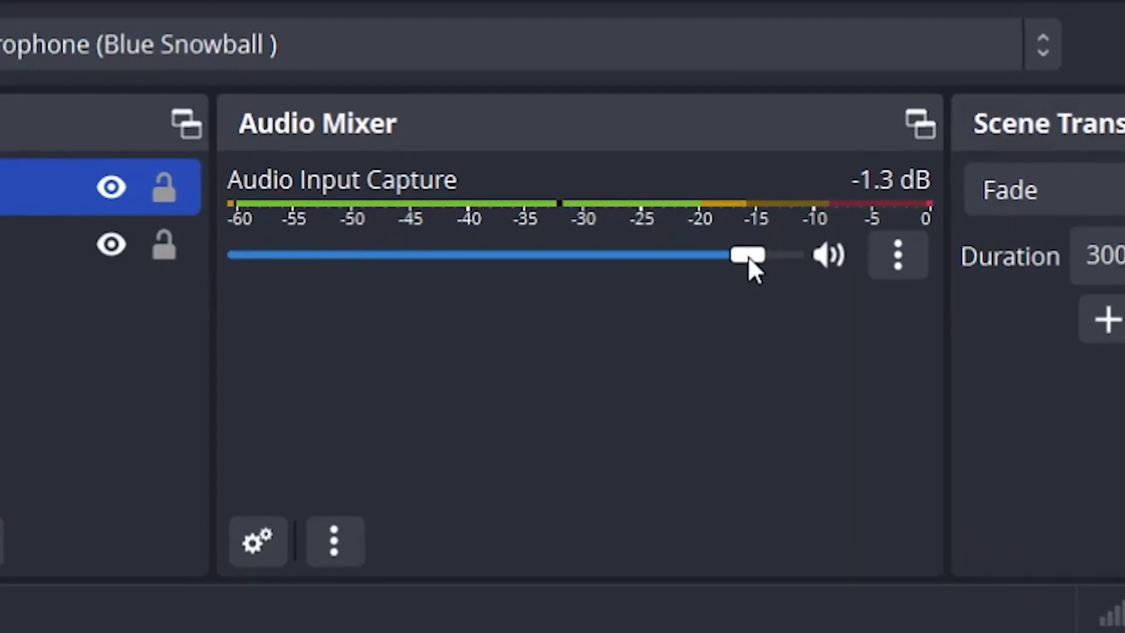
pyautogui.moveTo(694, 248); pyautogui.dragTo(648, 257)
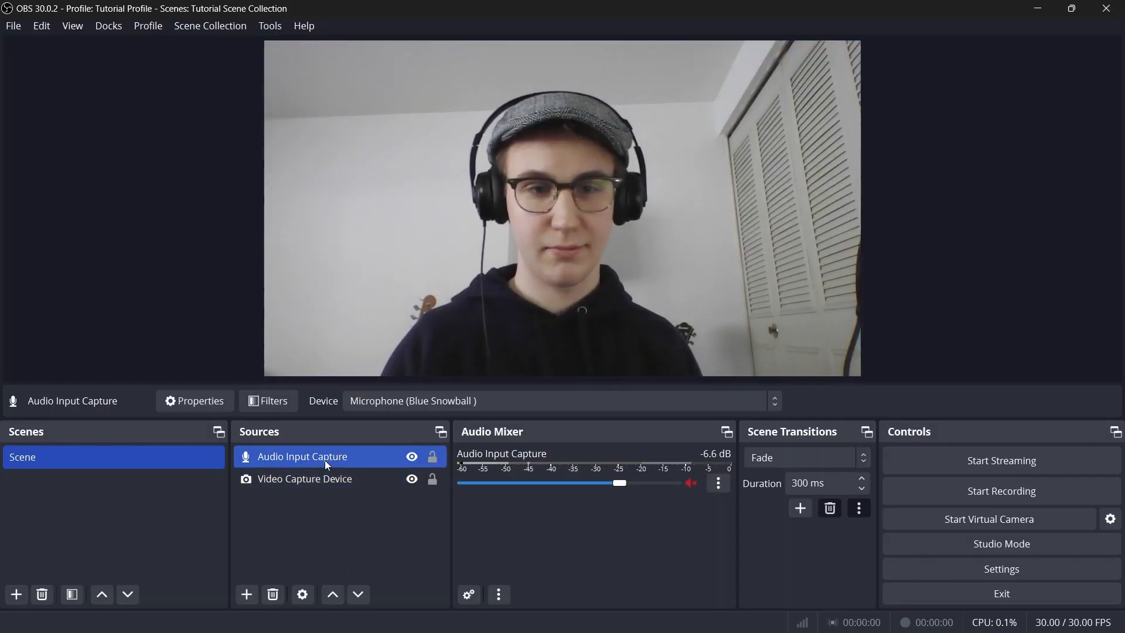
# Open the properties of the source in the scene's source list.
pyautogui.rightClick(326, 461)
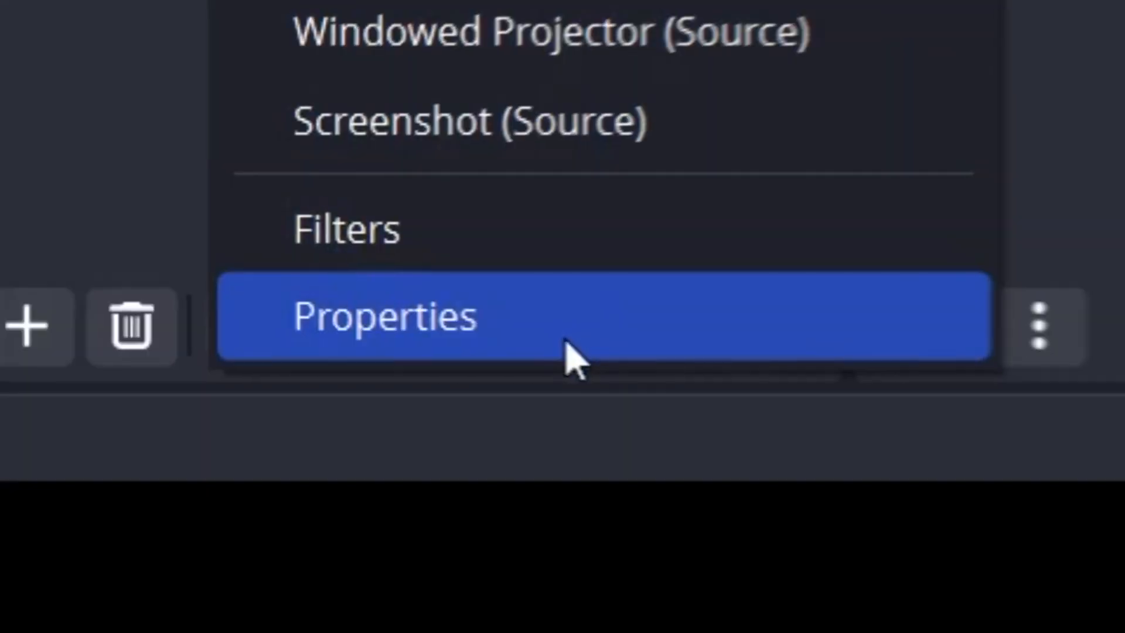
pyautogui.click(562, 357)
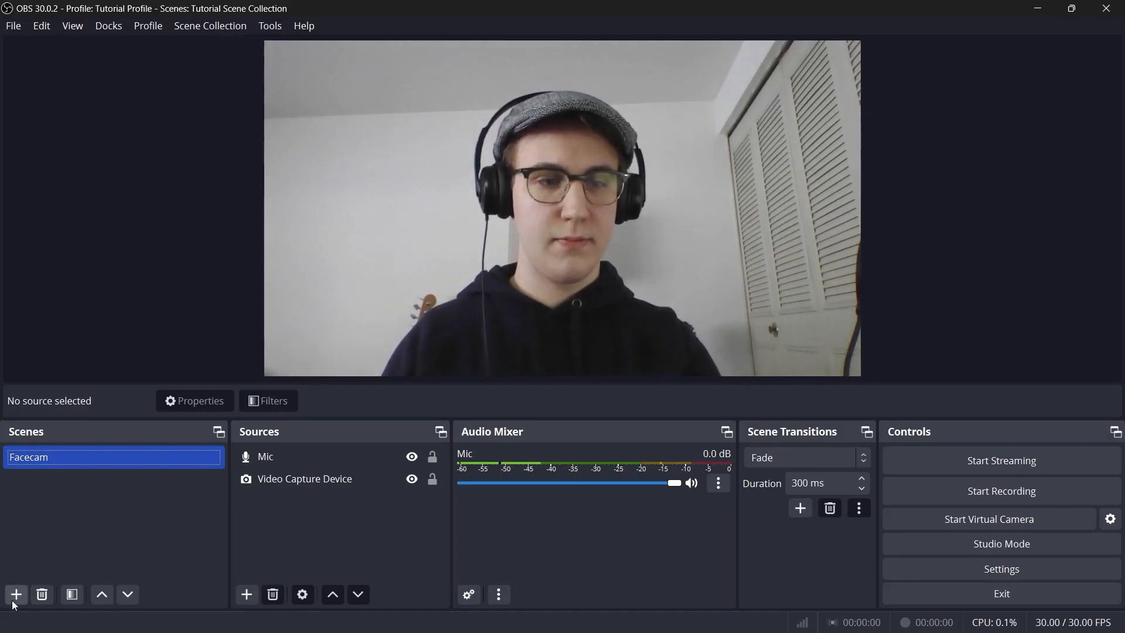
# Create a new scene named Display Cature.
pyautogui.click(16, 594)
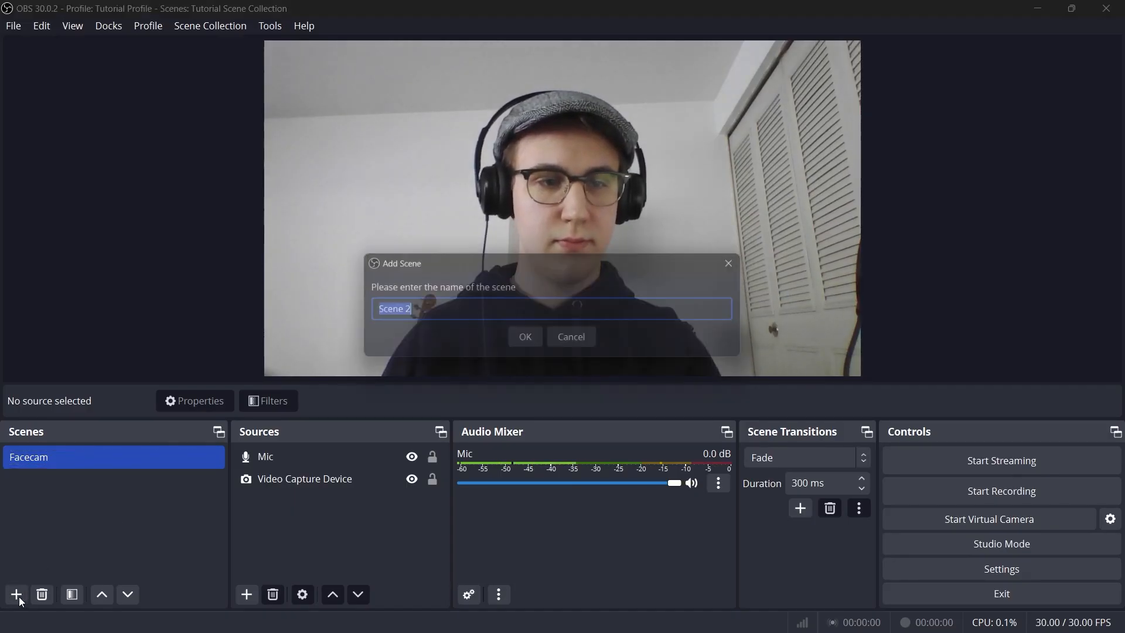
pyautogui.write('Display Cature')
pyautogui.press('Return')
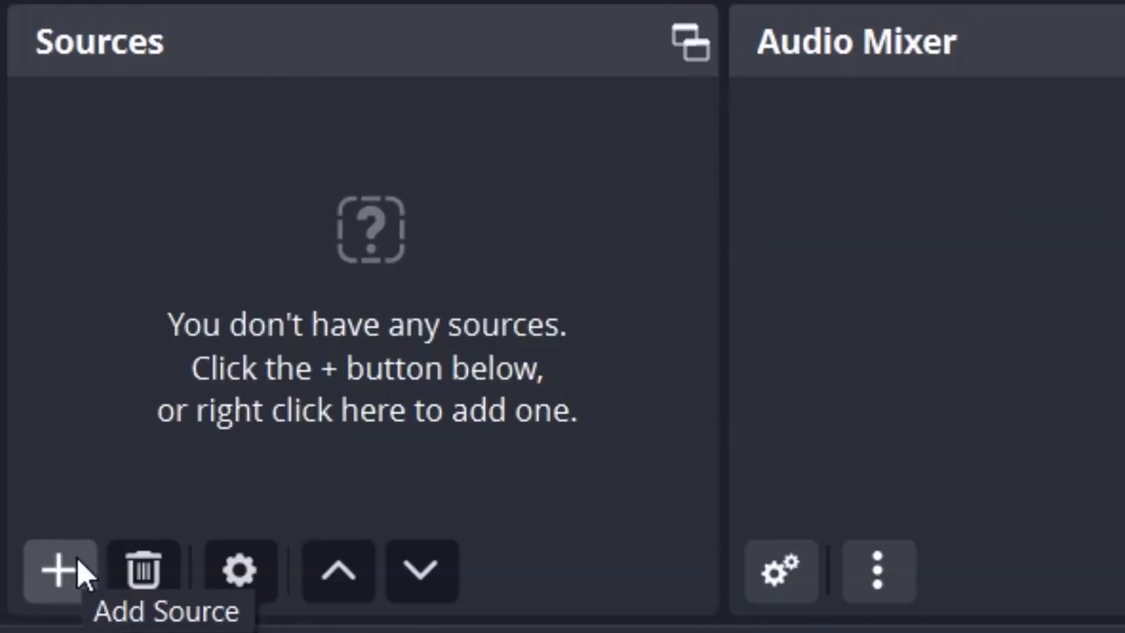
# Add a new Display Capture source, with its default name, to the Display Cature scene.
pyautogui.click(621, 567)
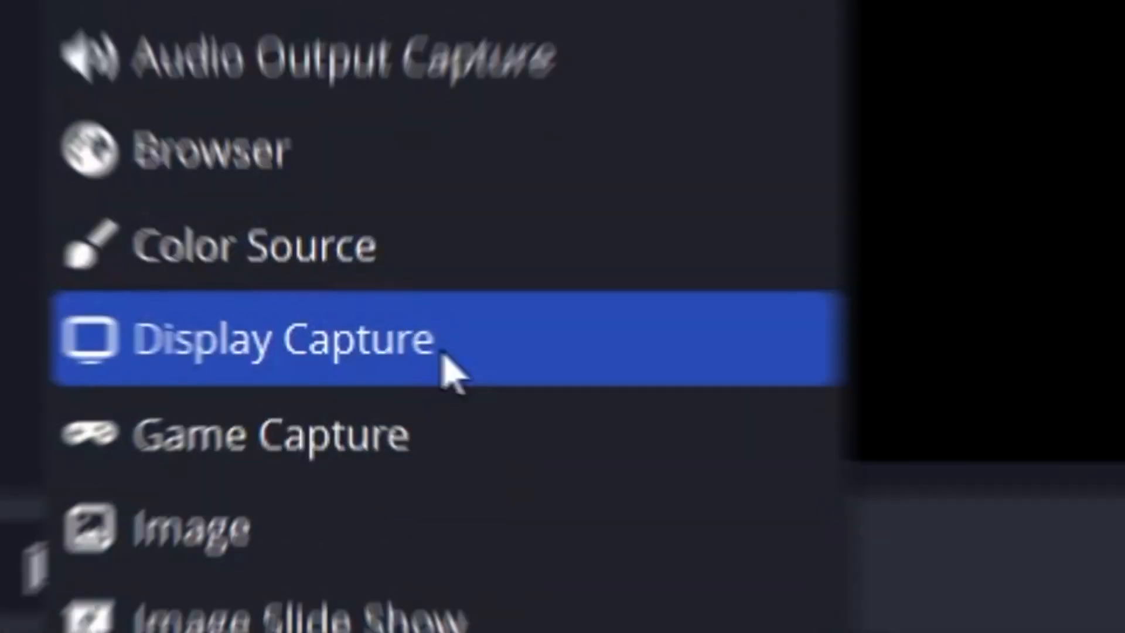
pyautogui.click(442, 354)
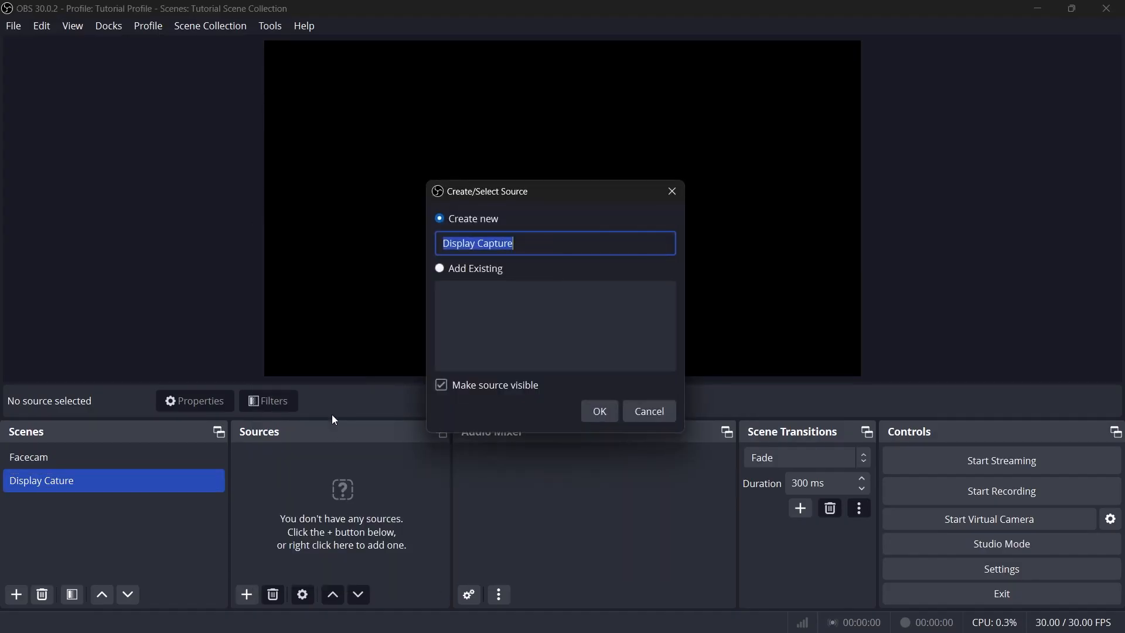
pyautogui.press('Return')
# Set the Display Capture source's display to DELL U2414H: 1920x1080 @ -1920,0 and accept its properties.
pyautogui.click(561, 353)
pyautogui.click(562, 401)
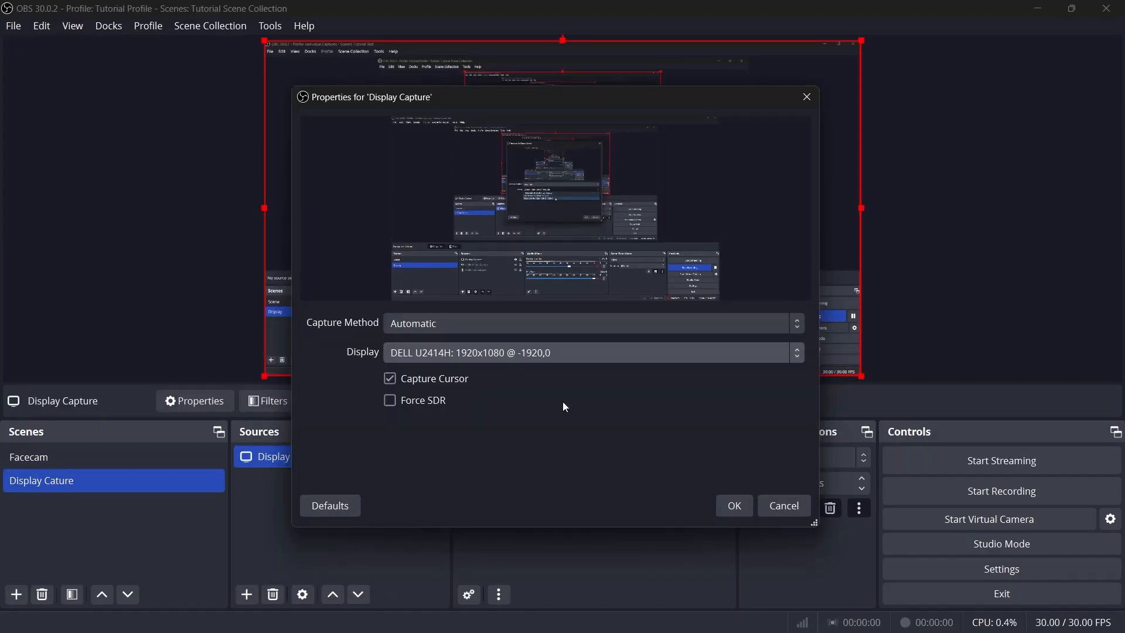
pyautogui.click(590, 353)
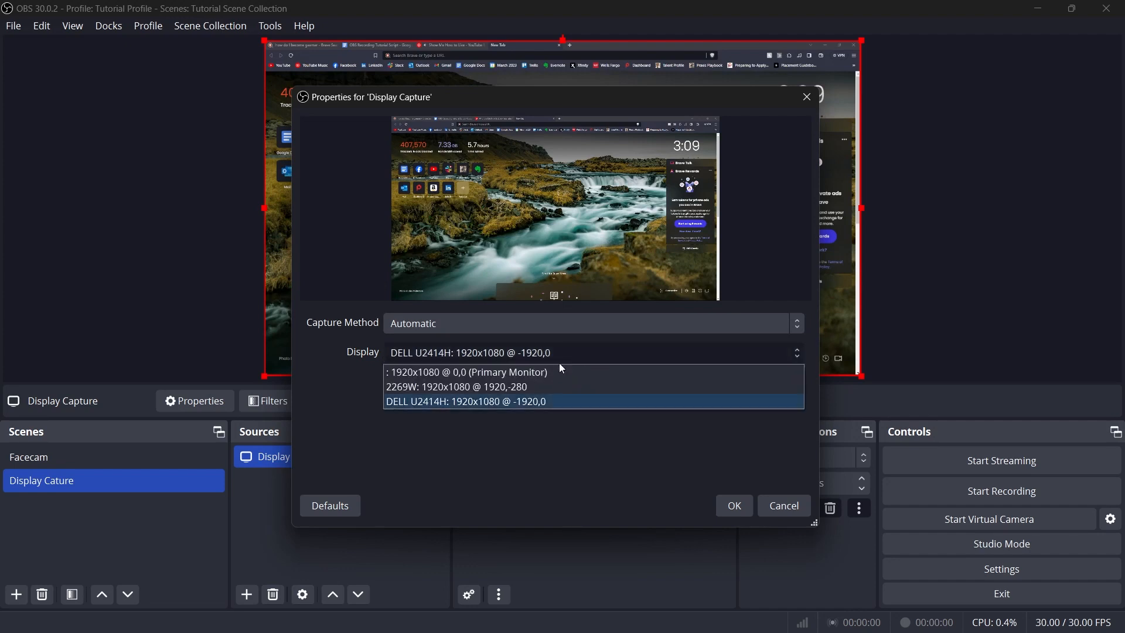
pyautogui.click(527, 364)
pyautogui.click(554, 355)
pyautogui.click(527, 399)
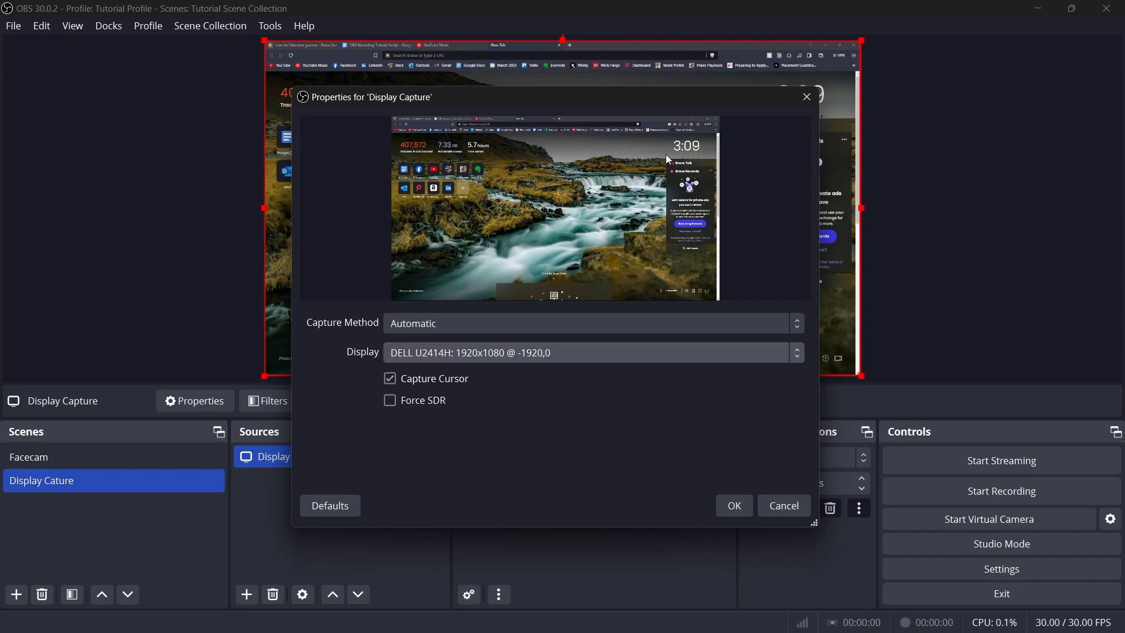
pyautogui.click(743, 513)
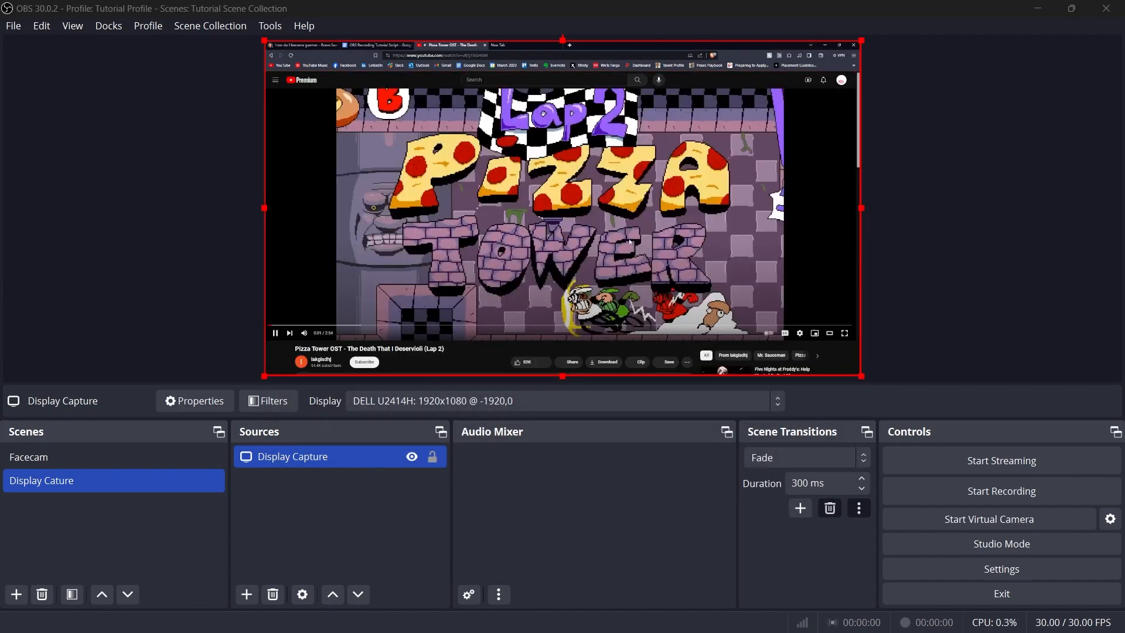
# Add an Audio Output Capture source named Display Audio Capture to the Display Cature scene.
pyautogui.click(246, 594)
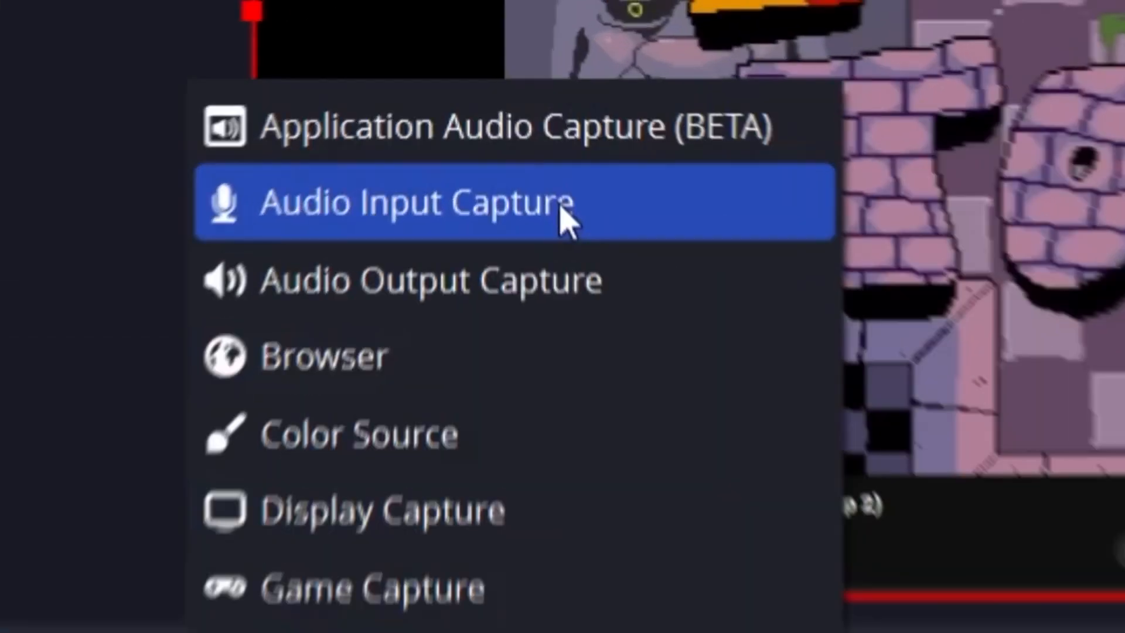
pyautogui.click(545, 290)
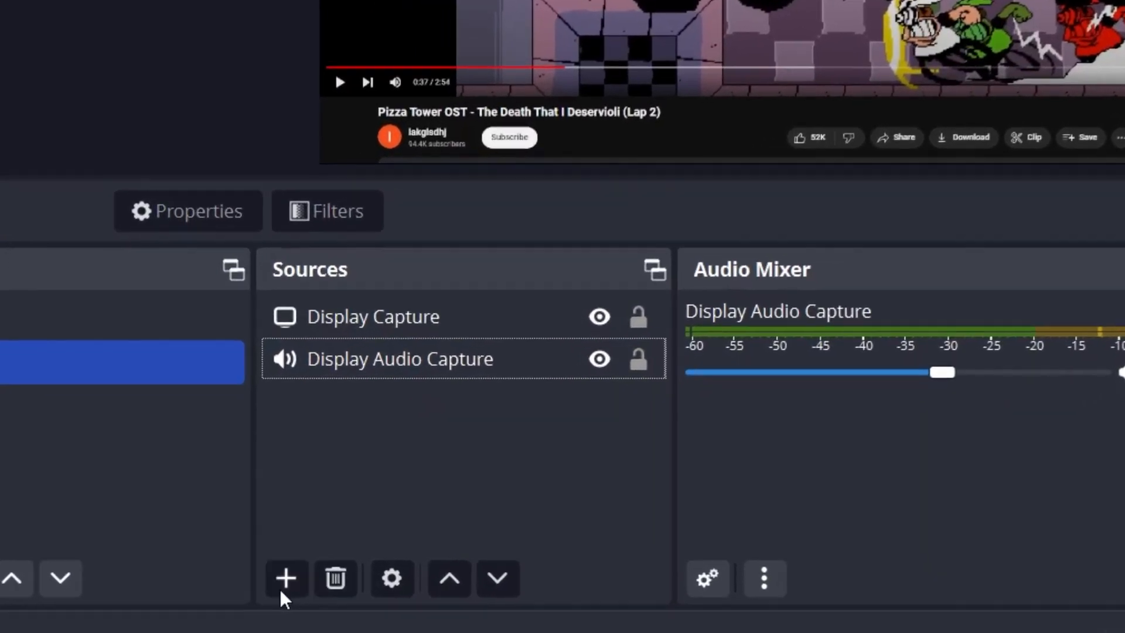
# Add the webcam to the Display Cature scene by reusing the existing Video Capture Device source.
pyautogui.click(266, 585)
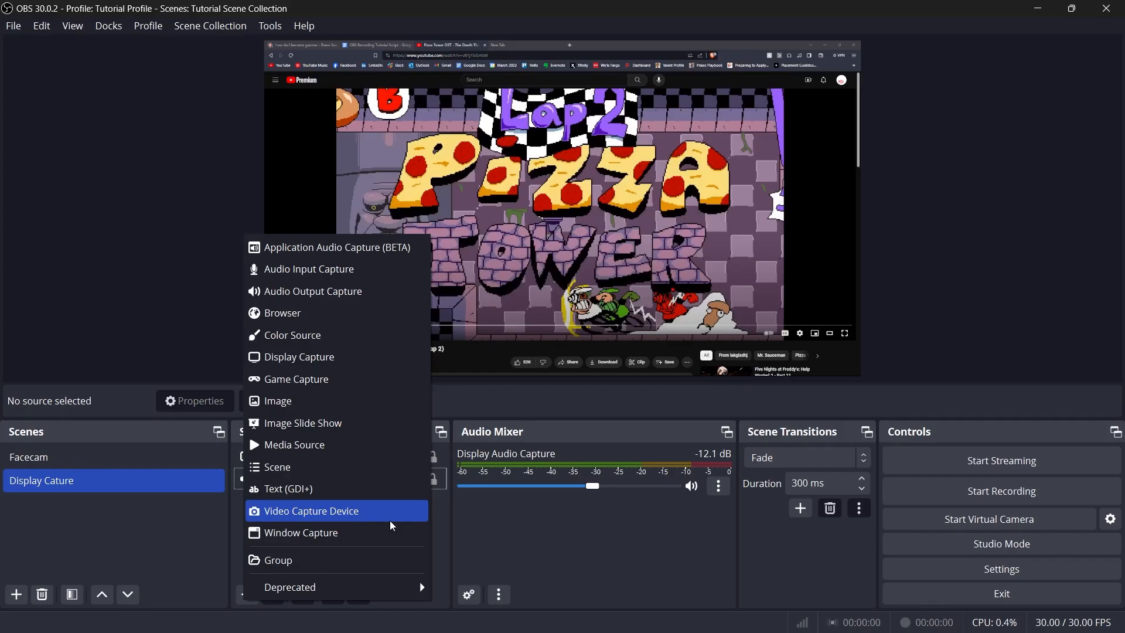
pyautogui.click(390, 521)
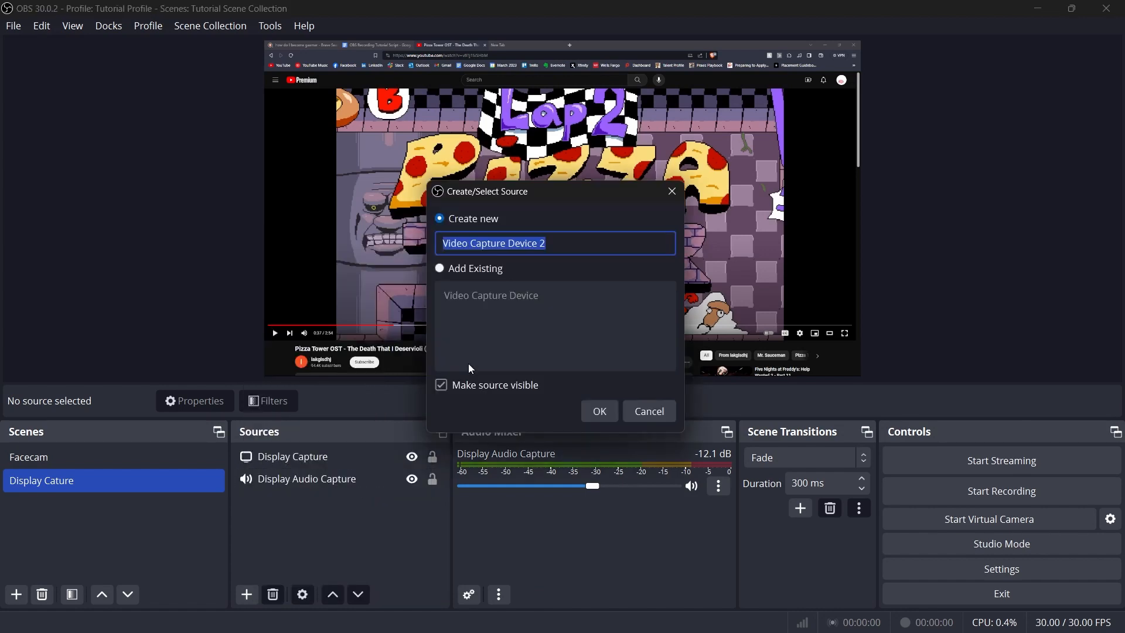
pyautogui.click(479, 269)
pyautogui.click(487, 296)
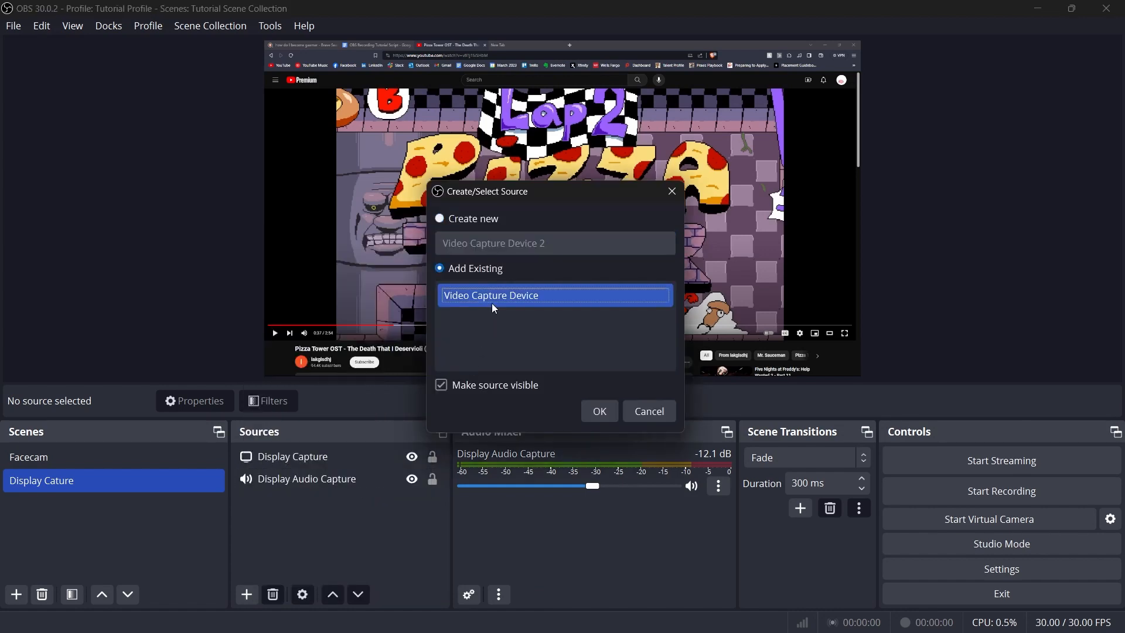
pyautogui.click(600, 411)
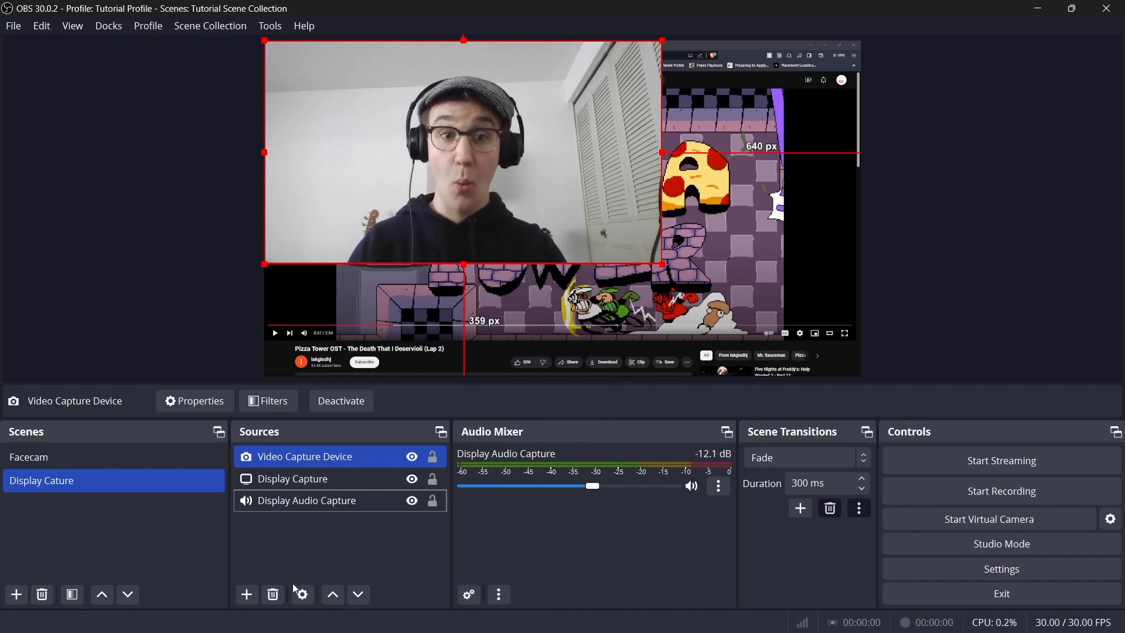
# Add the existing Mic audio input source to the Display Cature scene and place it last in the source list.
pyautogui.click(247, 595)
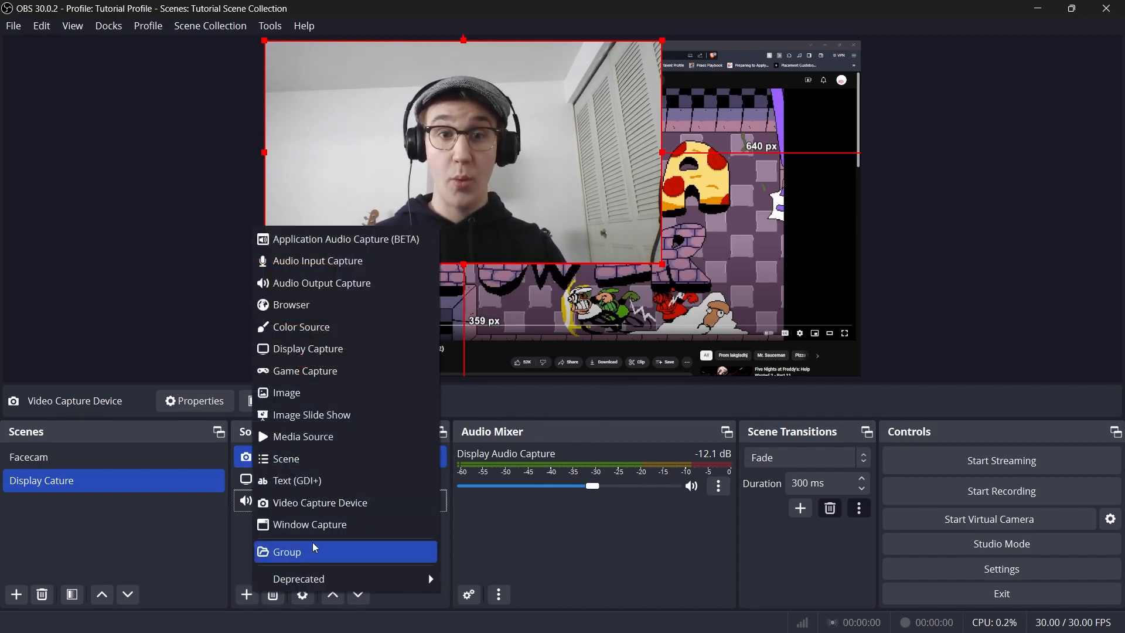
pyautogui.click(357, 270)
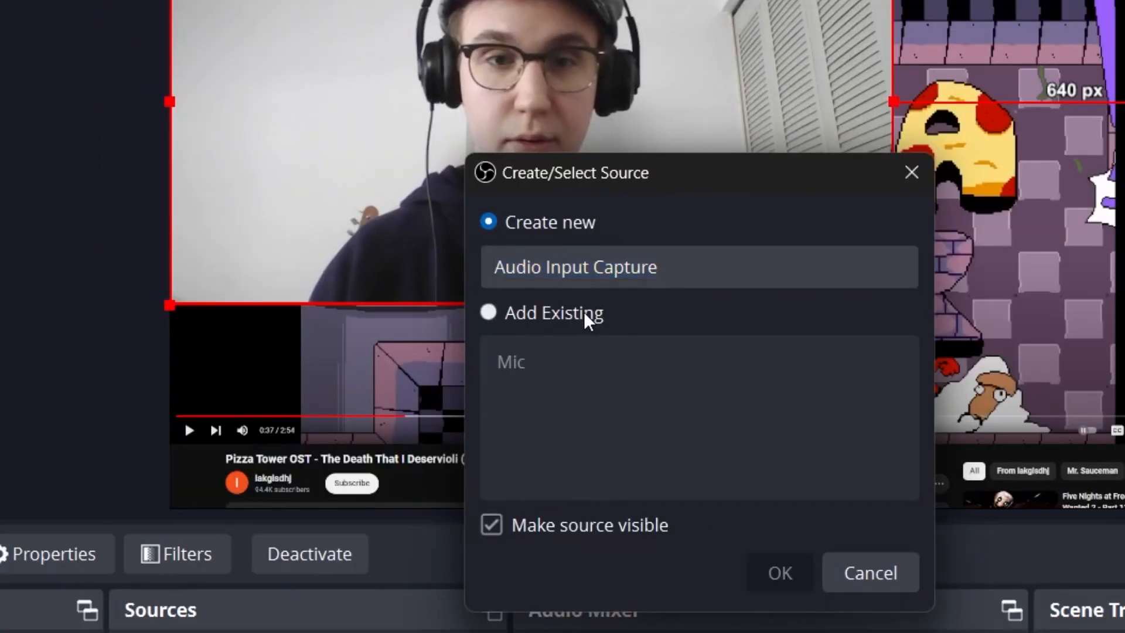
pyautogui.click(523, 273)
pyautogui.click(484, 323)
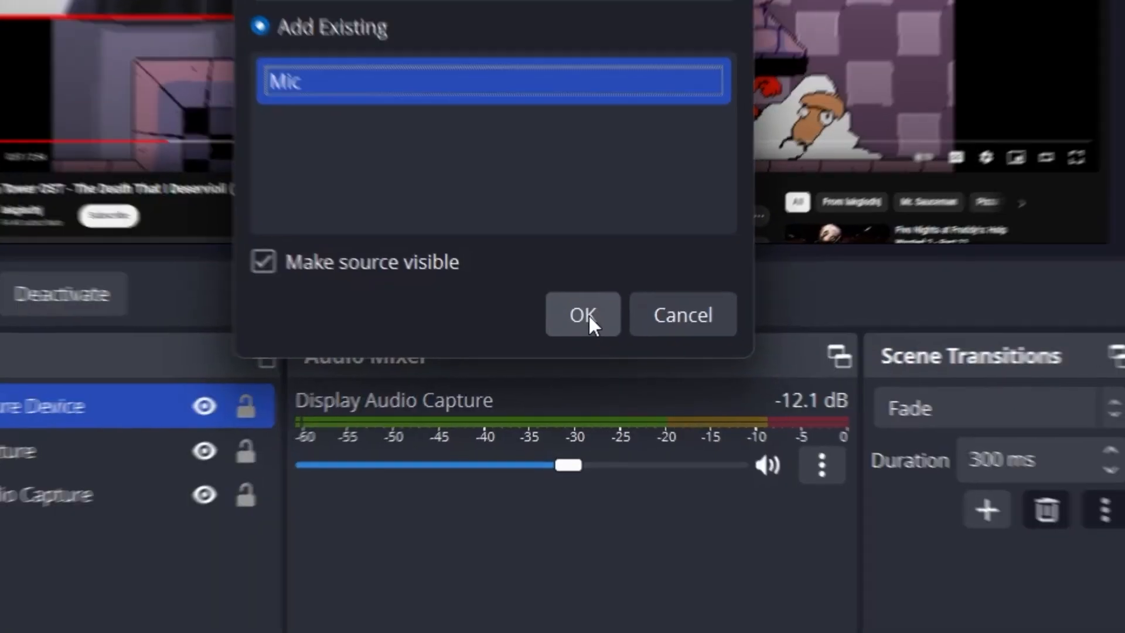
pyautogui.click(715, 527)
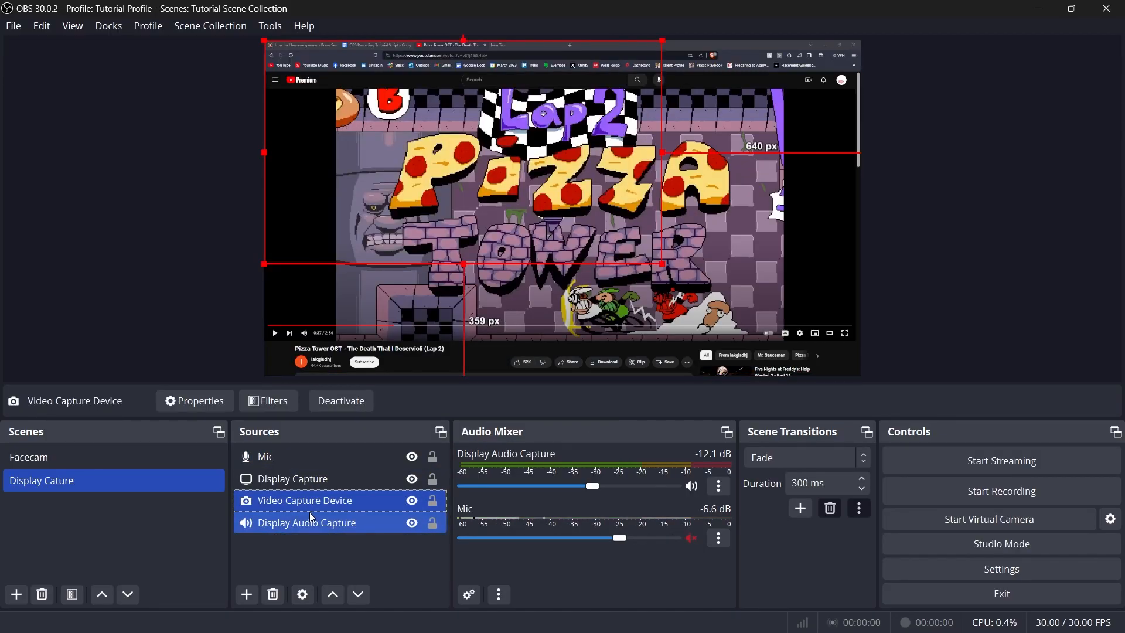
pyautogui.moveTo(311, 524)
pyautogui.mouseDown()
pyautogui.moveTo(310, 459)
pyautogui.moveTo(293, 529)
pyautogui.mouseUp()
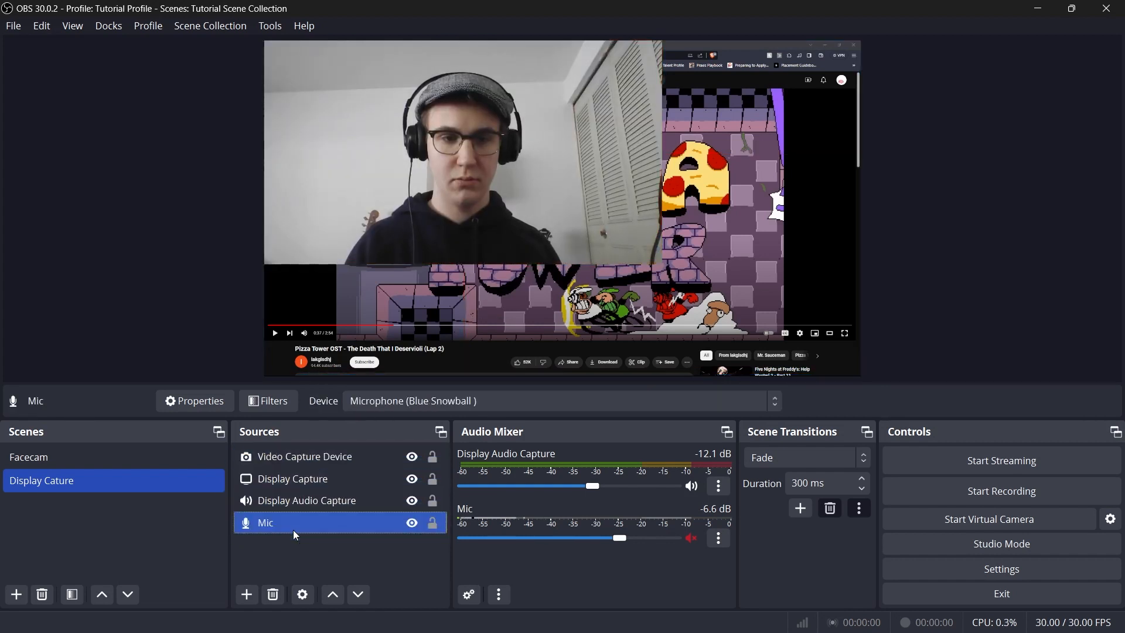
# Crop the webcam's Video Capture Device by 100 px on the left and 100 px on the right through its transform settings.
pyautogui.click(305, 456)
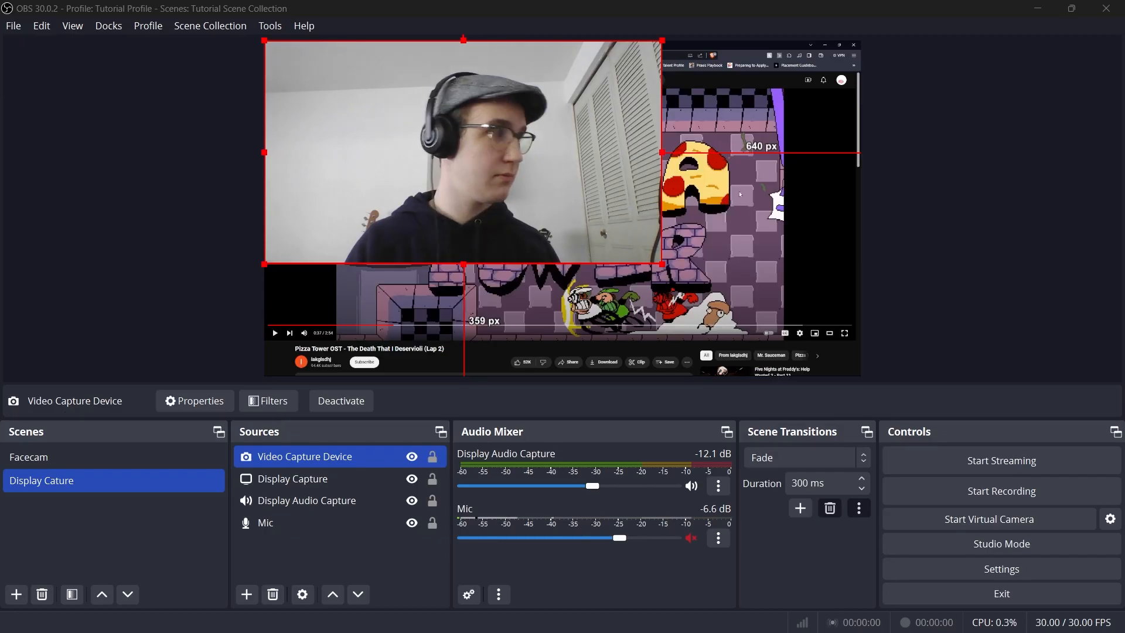
pyautogui.keyDown('ctrl'); pyautogui.click(315, 496); pyautogui.keyUp('ctrl')
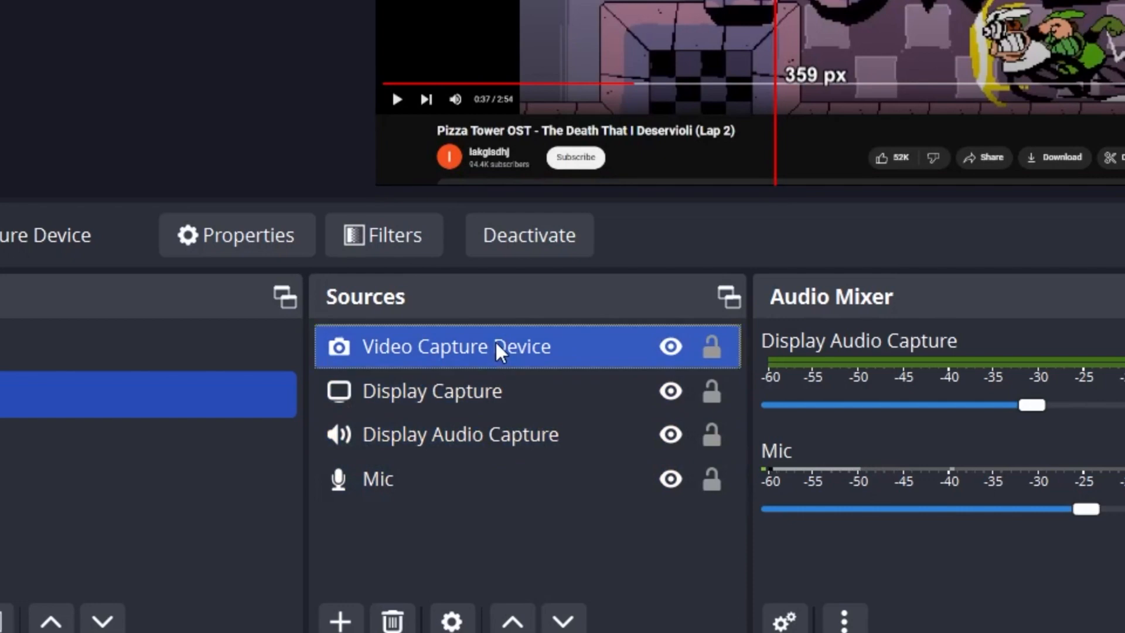
pyautogui.rightClick(498, 346)
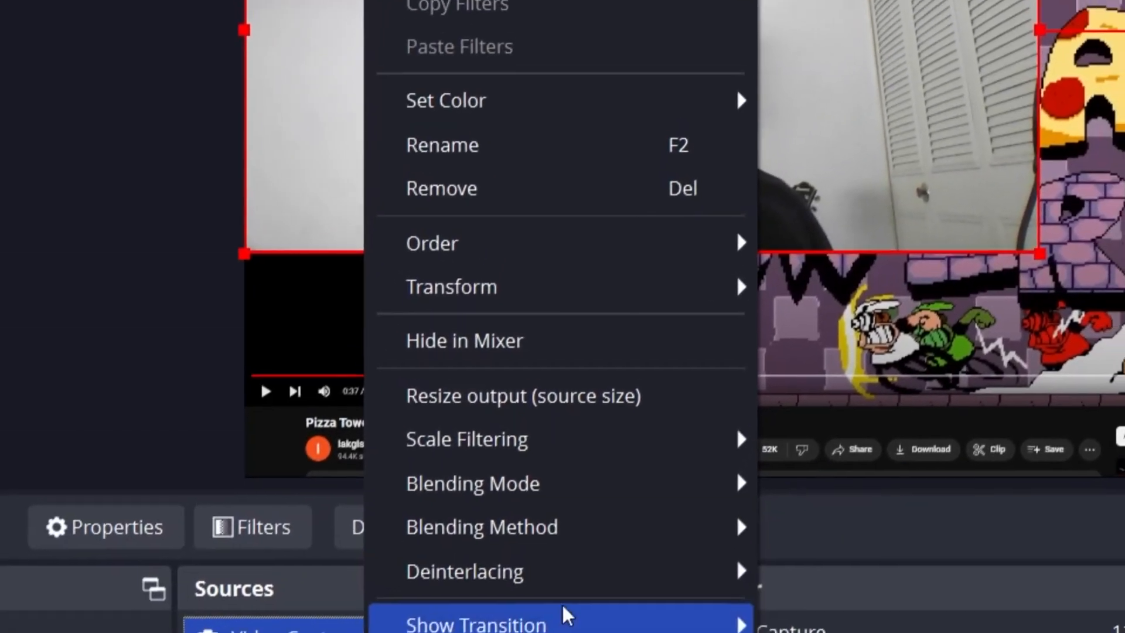
pyautogui.moveTo(587, 311)
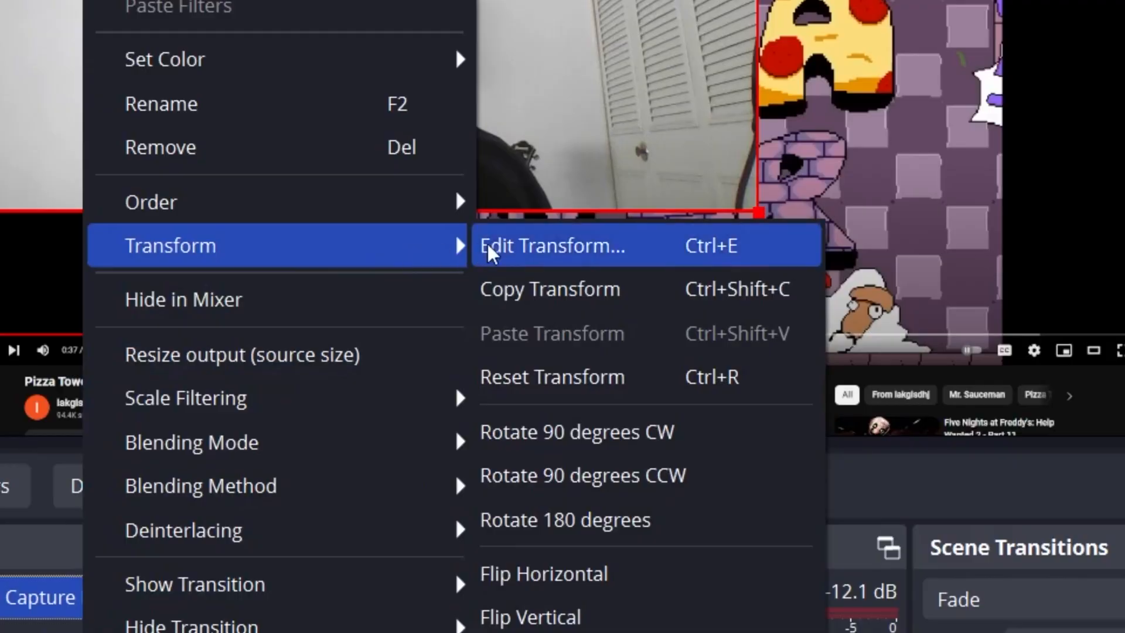
pyautogui.click(650, 263)
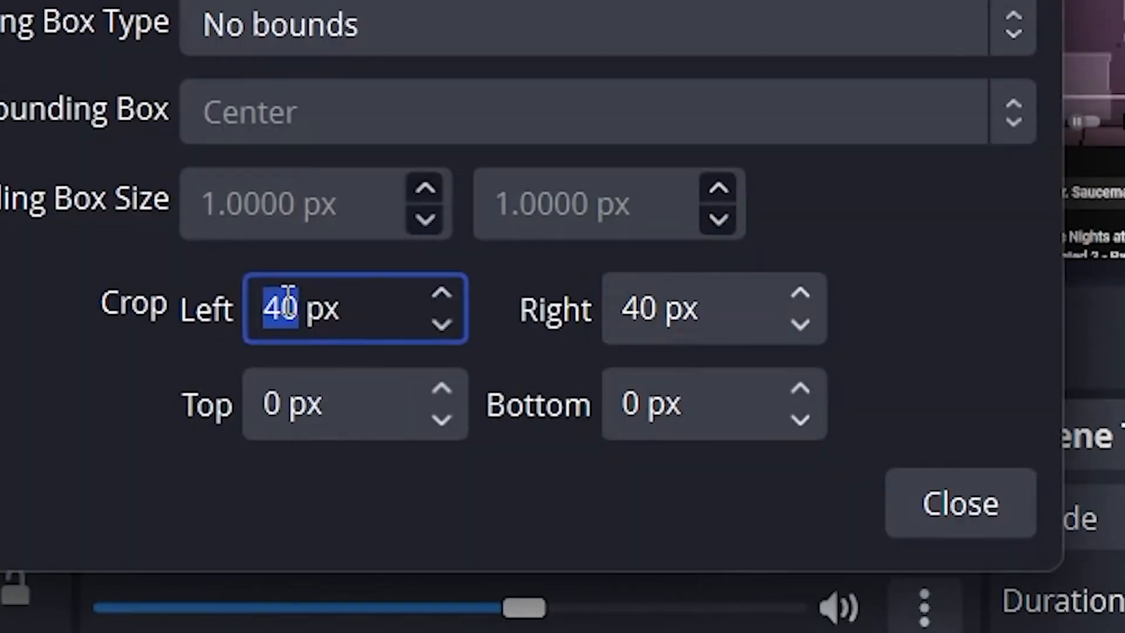
pyautogui.write('100')
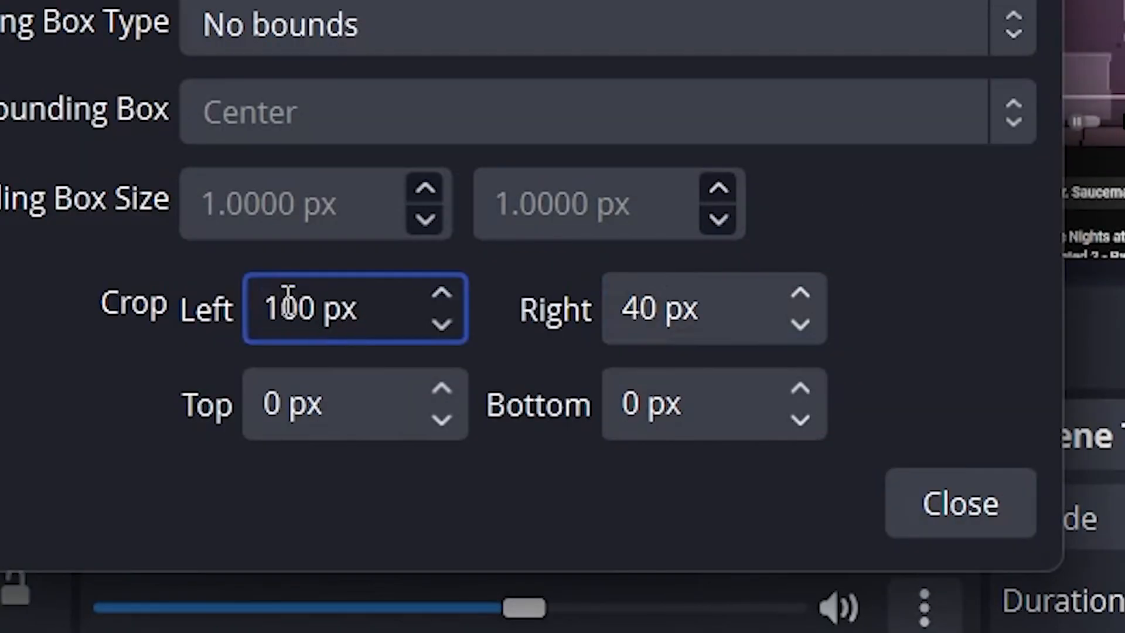
pyautogui.doubleClick(639, 305)
pyautogui.write('100')
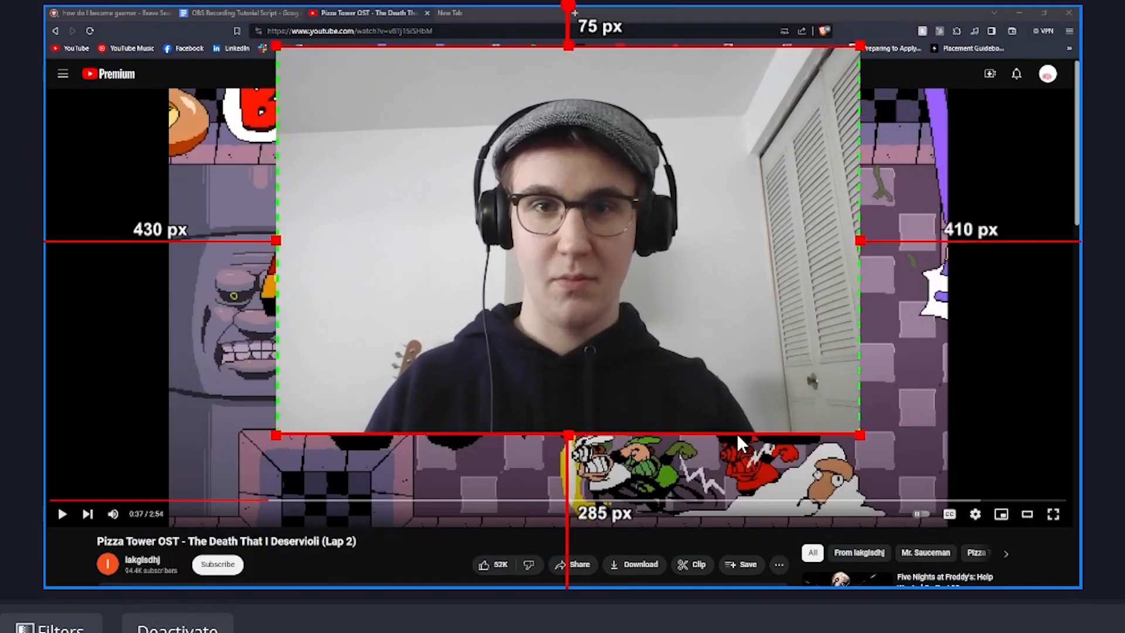
# Shrink the webcam overlay and place it in the canvas's upper-right corner, about 1273 px from the left edge and 649 px from the bottom edge.
pyautogui.moveTo(848, 423); pyautogui.dragTo(628, 276)
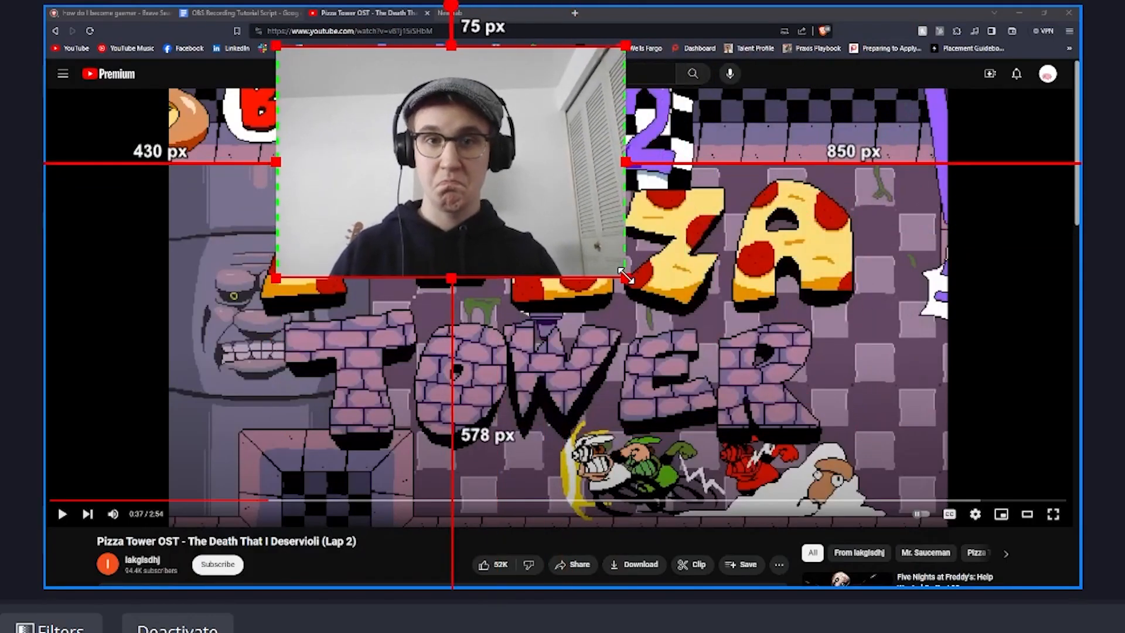
pyautogui.moveTo(445, 191); pyautogui.dragTo(959, 150)
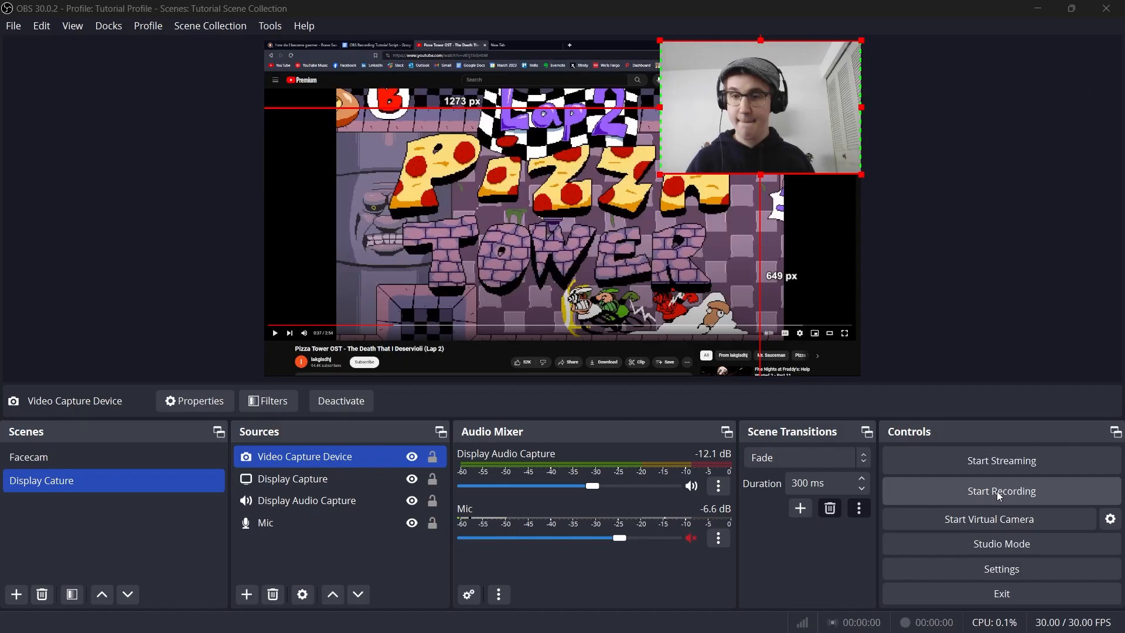
# Preview the Fade transition by switching between the Display Cature and Facecam scenes.
pyautogui.click(90, 462)
pyautogui.click(90, 472)
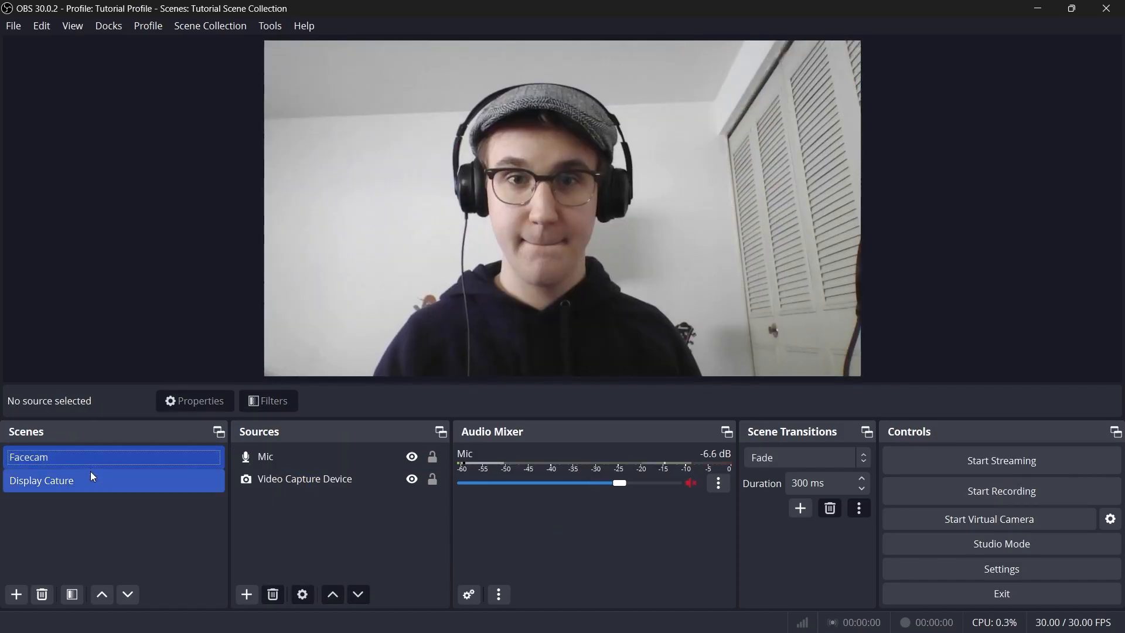
pyautogui.click(92, 458)
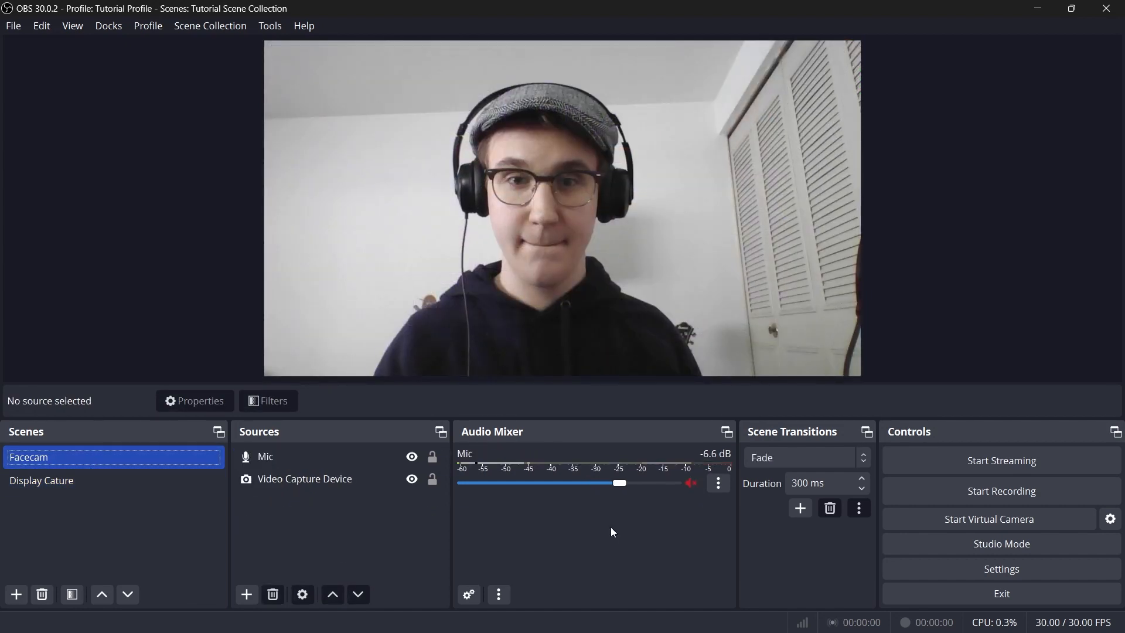
# Set the scene transition to Cut and test it by switching between the two scenes, ending on Display Cature.
pyautogui.click(866, 456)
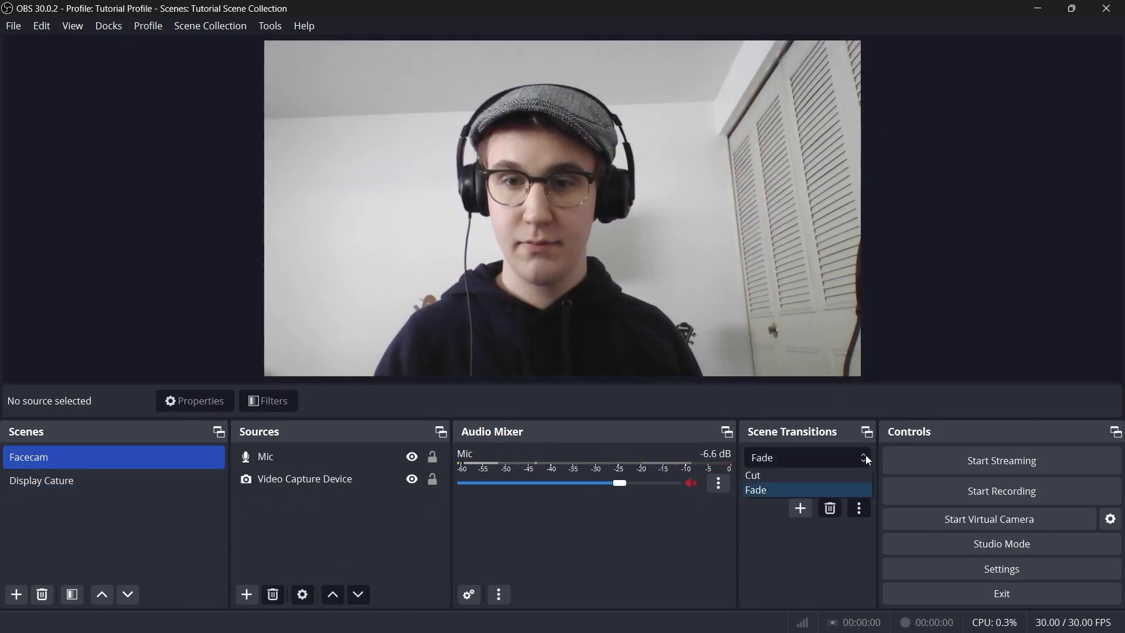
pyautogui.click(849, 474)
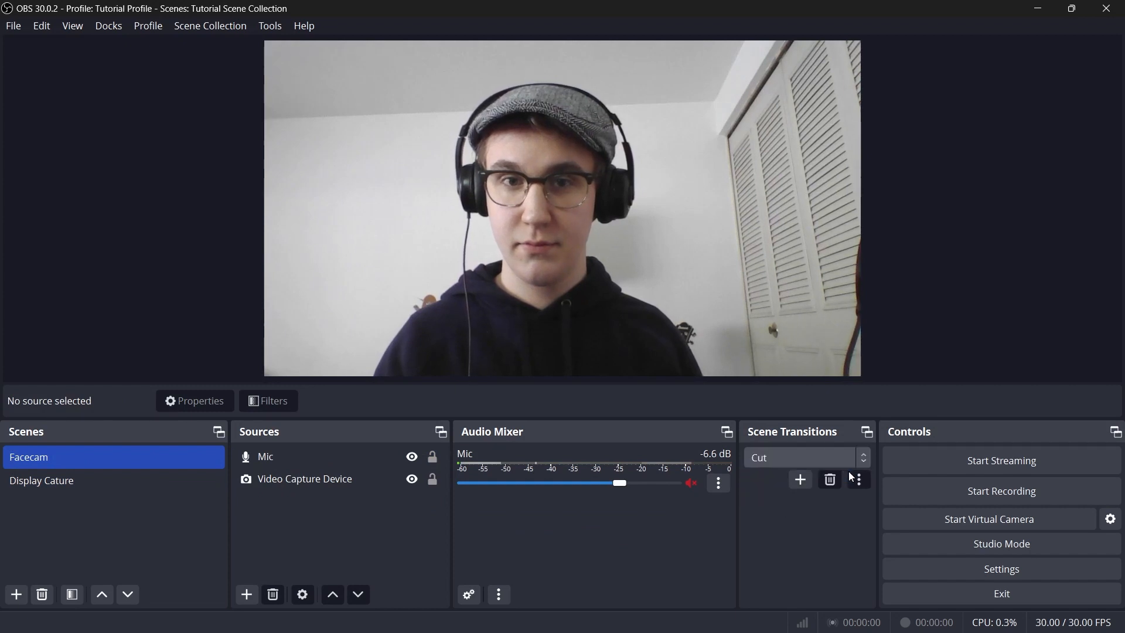
pyautogui.click(135, 485)
pyautogui.click(132, 456)
pyautogui.click(131, 486)
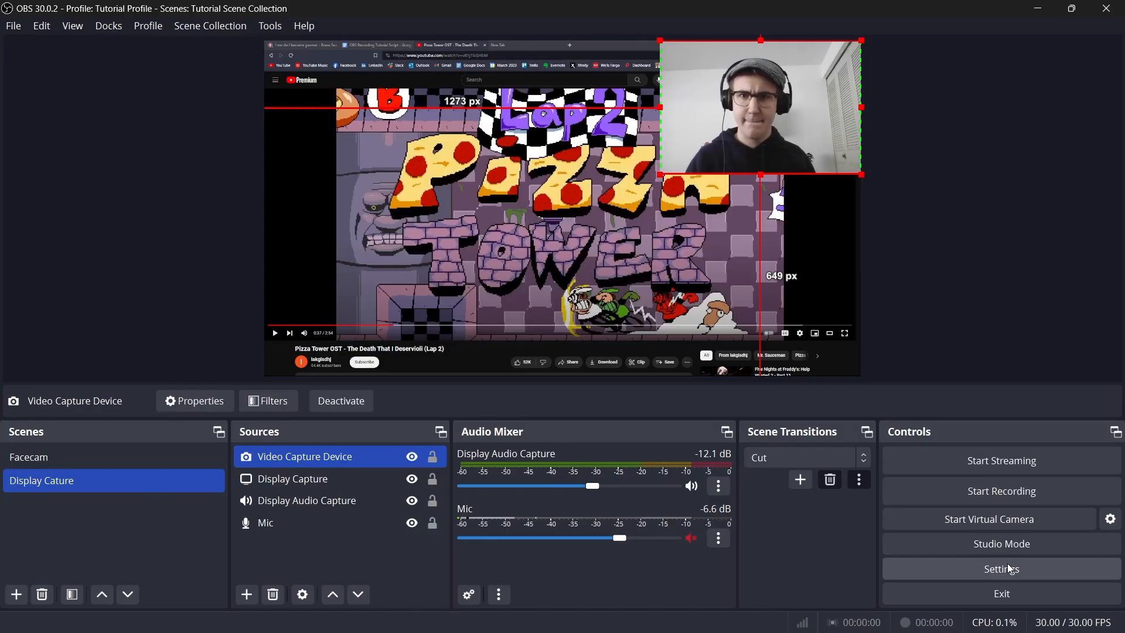
# Open the application settings and look through the available interface themes.
pyautogui.click(1007, 568)
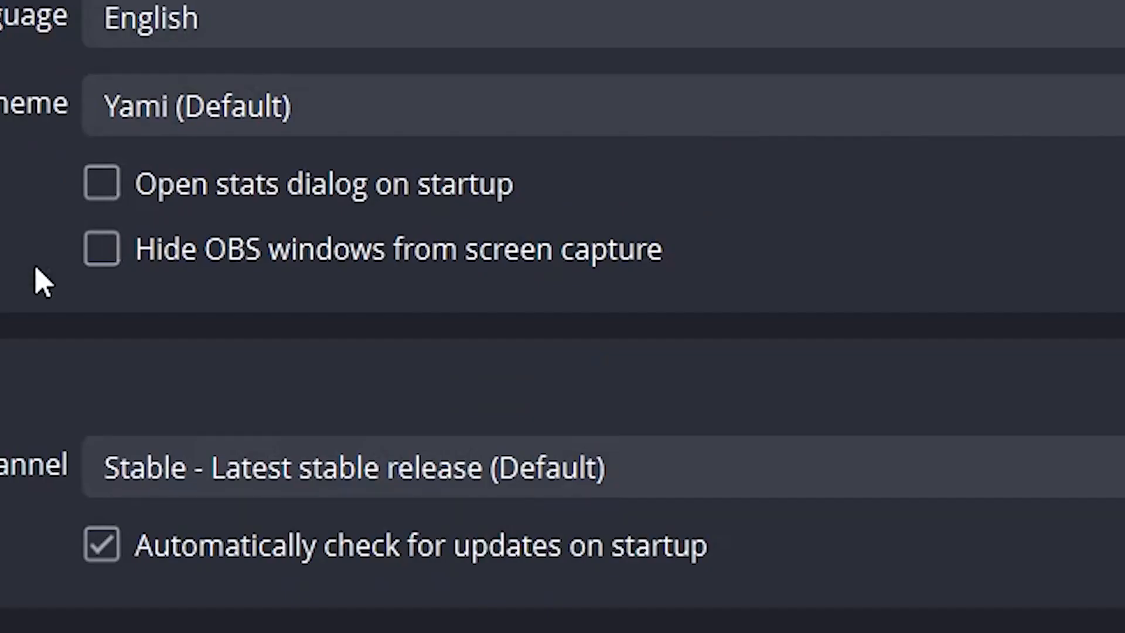
pyautogui.click(591, 53)
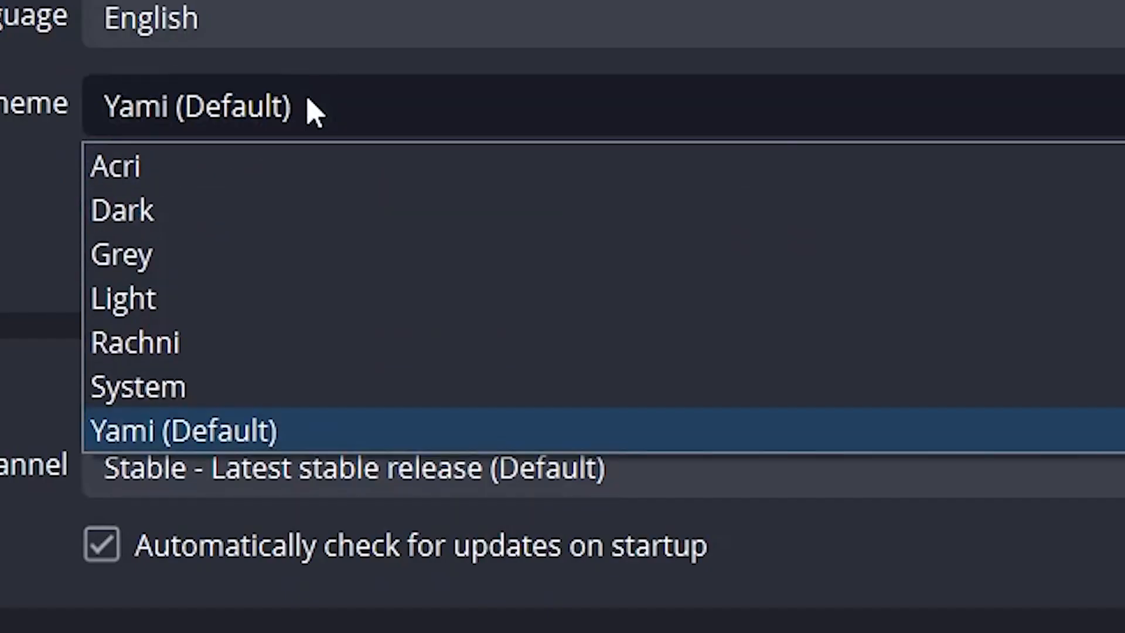
pyautogui.press('Escape')
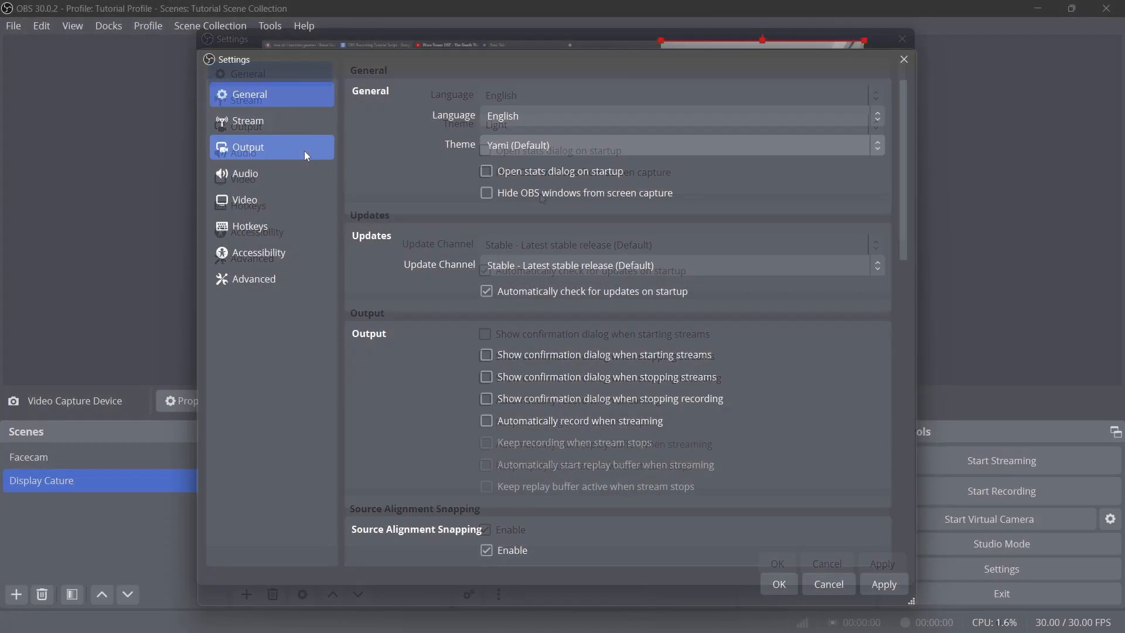
# Go to the output settings and check the Videos folder in the recording path's folder picker without choosing another folder.
pyautogui.click(304, 148)
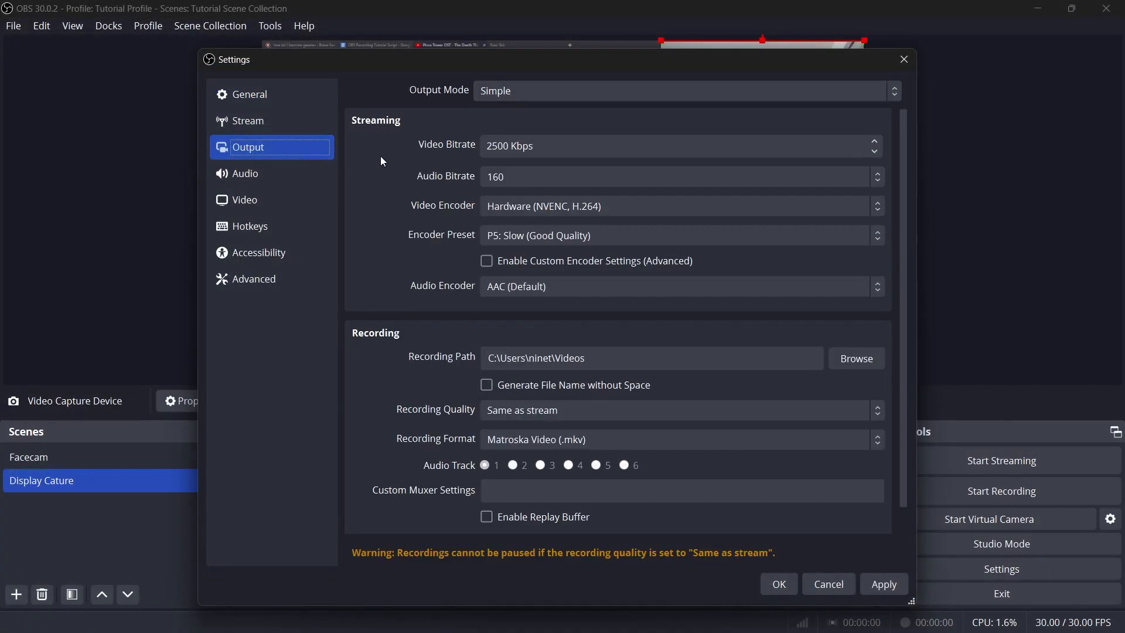
pyautogui.scroll(-1, 382, 161)
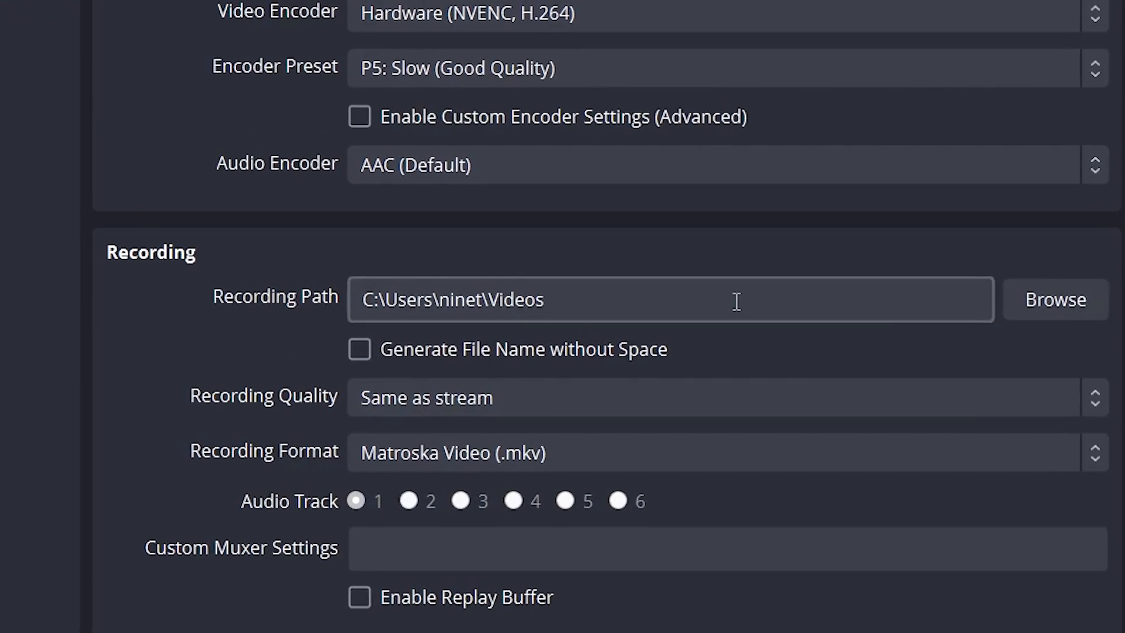
pyautogui.click(1039, 311)
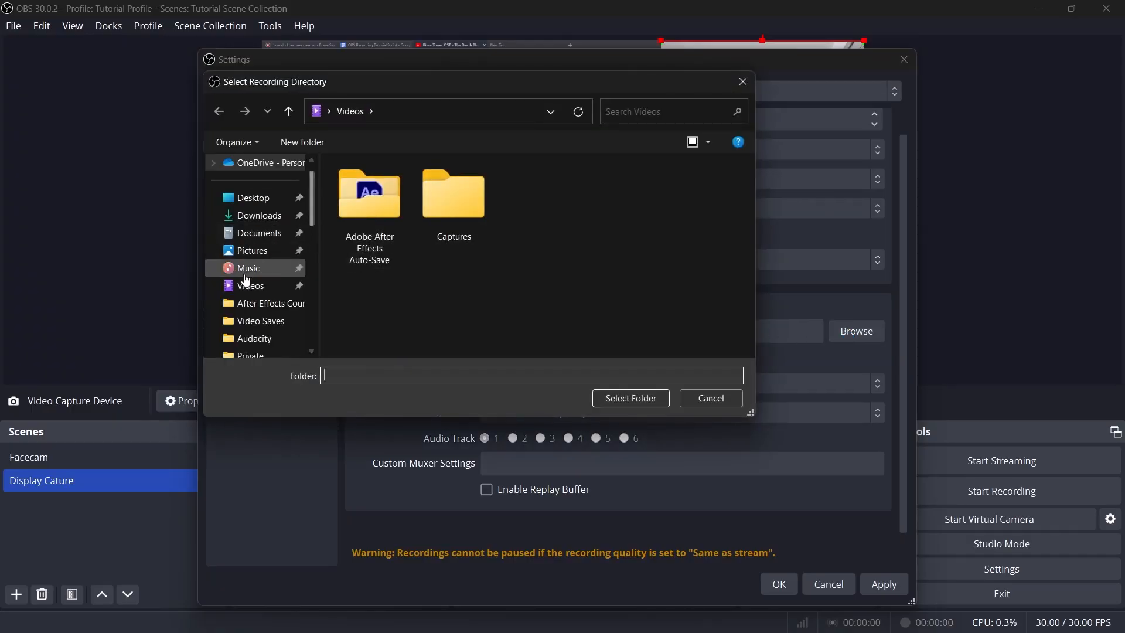
pyautogui.click(243, 293)
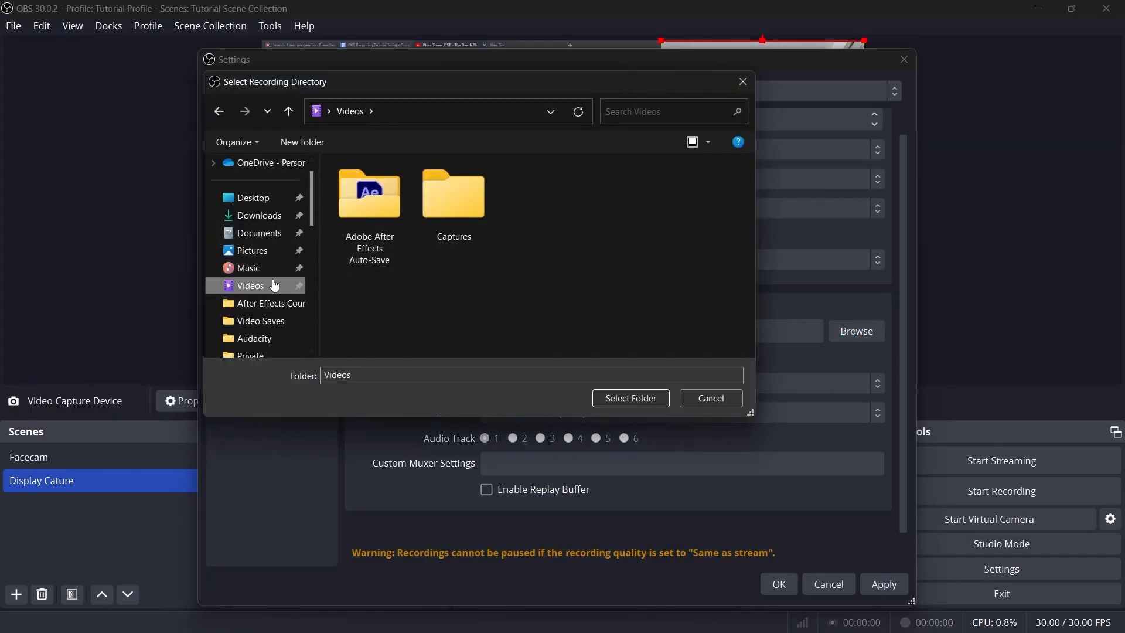
pyautogui.click(742, 82)
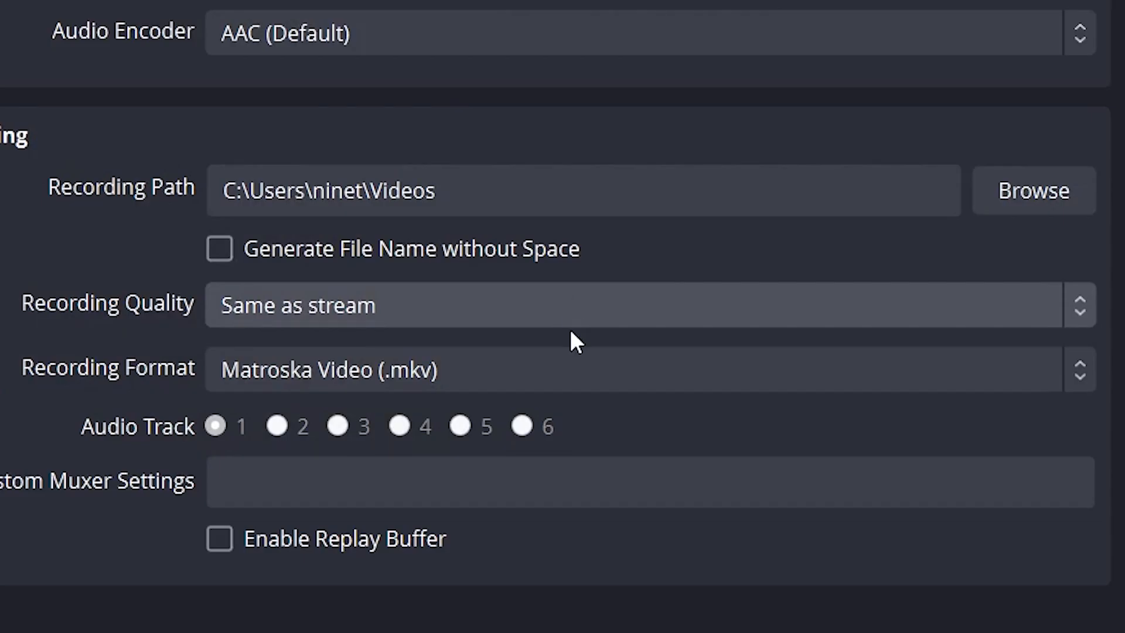
# Set the recording quality to High Quality, Medium File Size and the recording format to Matroska Video (.mkv).
pyautogui.click(646, 383)
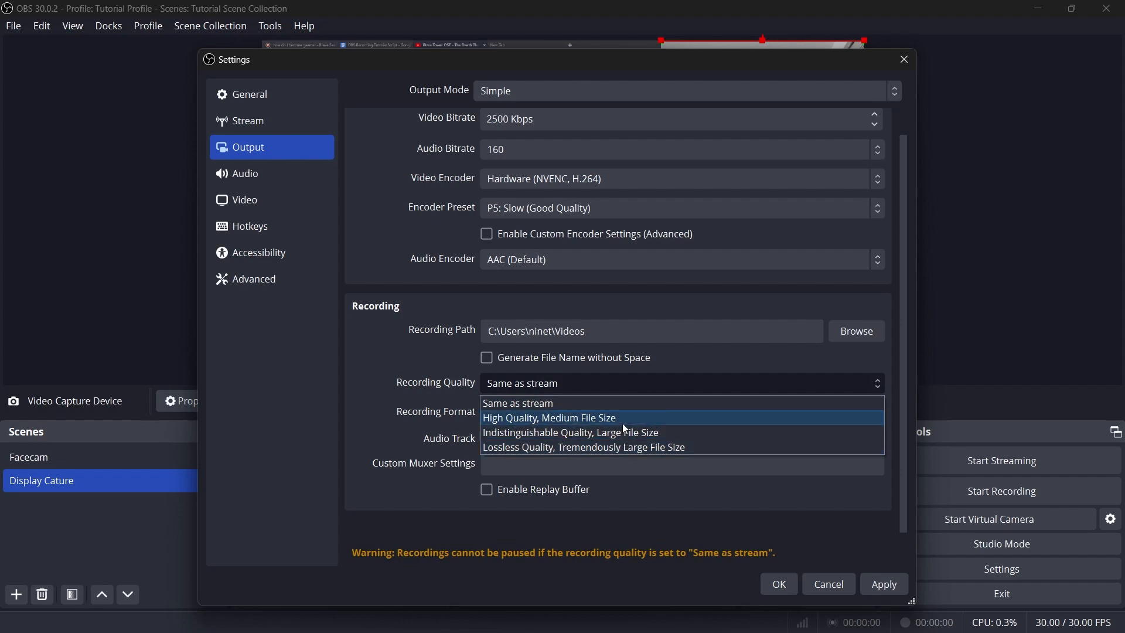
pyautogui.click(623, 423)
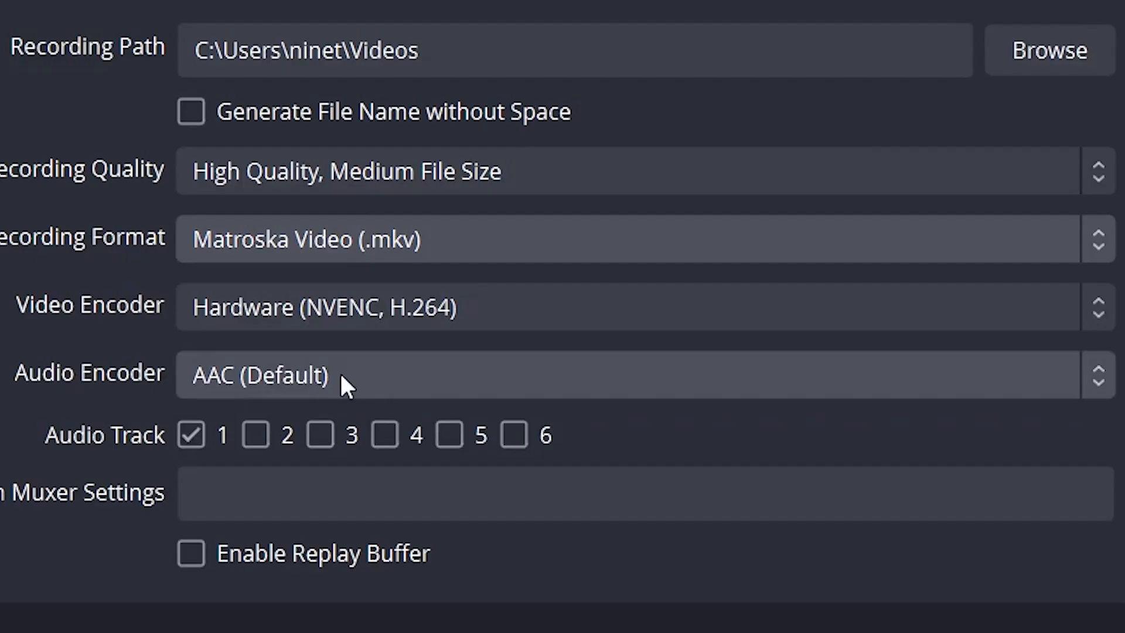
pyautogui.click(549, 444)
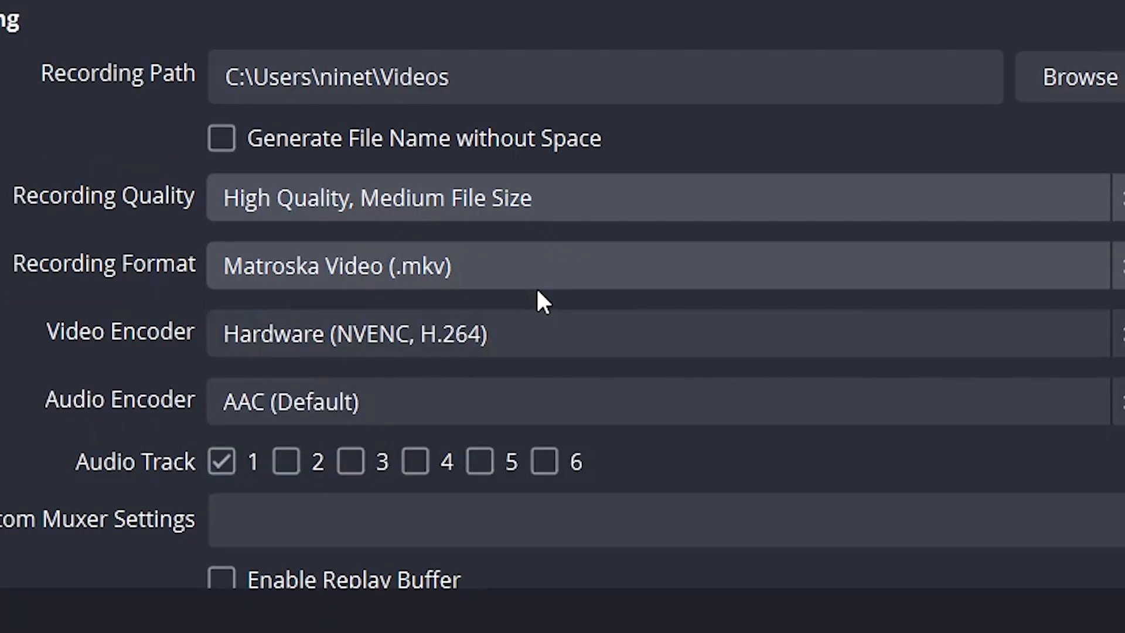
pyautogui.click(586, 261)
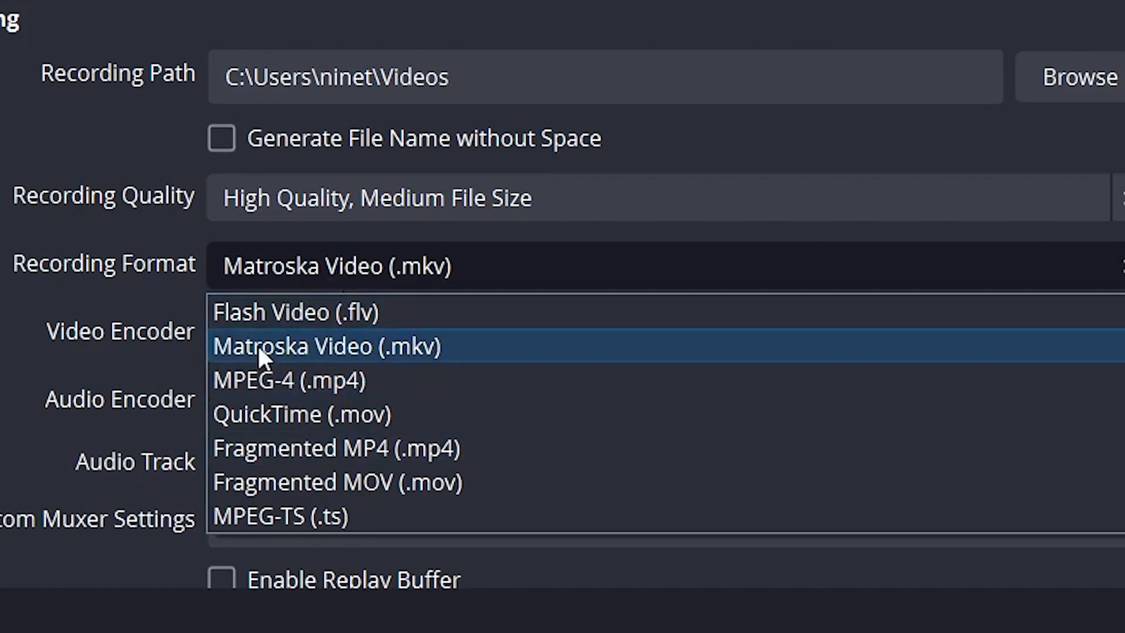
pyautogui.click(334, 349)
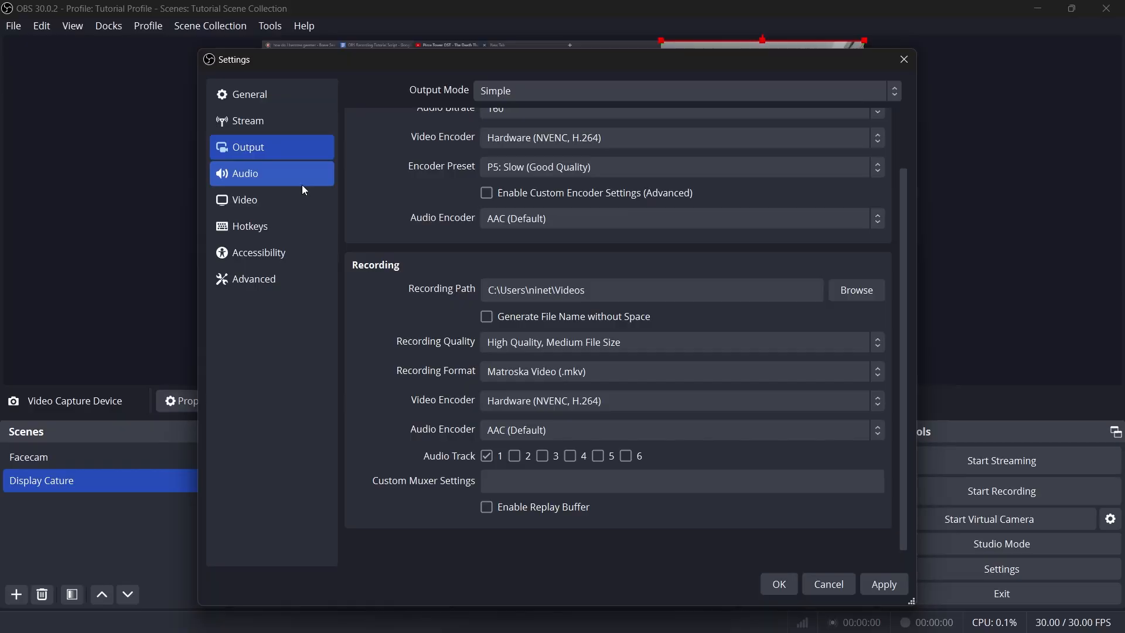
# In the audio settings, set Desktop Audio to Headphones (Realtek(R) Audio) and Mic/Auxiliary Audio to Microphone (Blue Snowball).
pyautogui.click(301, 180)
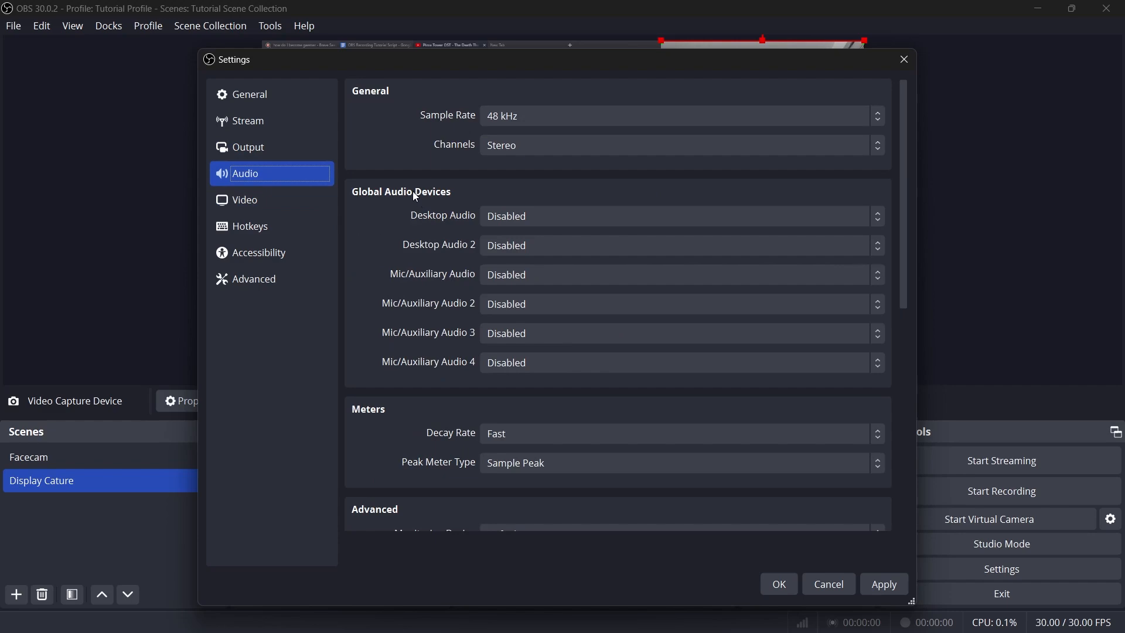
pyautogui.scroll(-3, 435, 185)
pyautogui.scroll(3, 435, 185)
pyautogui.scroll(-9, 438, 203)
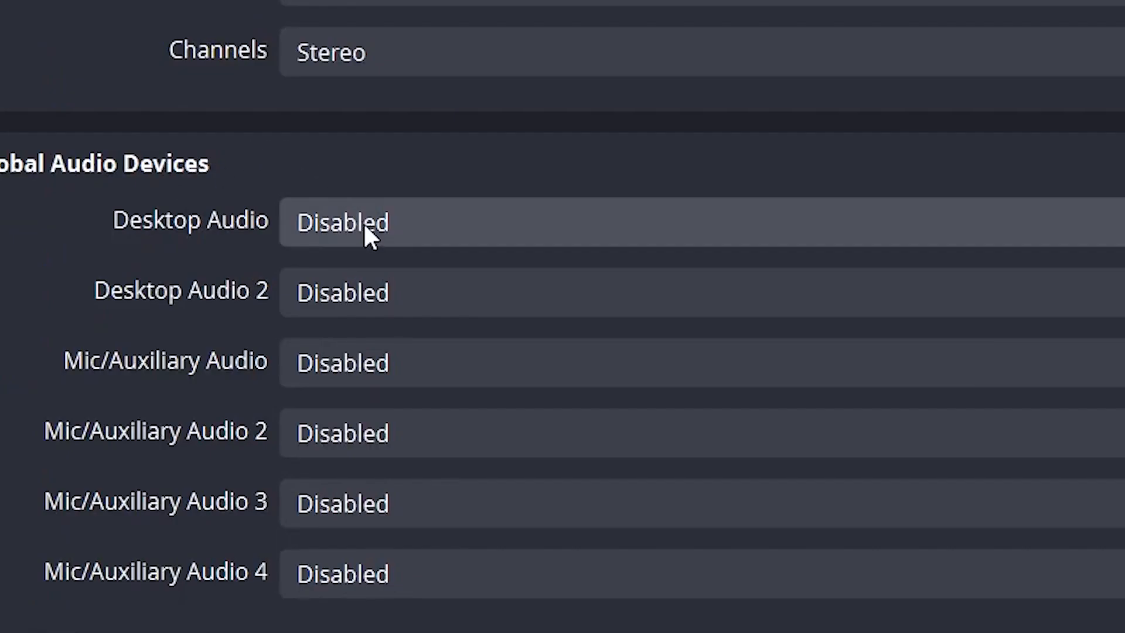
pyautogui.click(363, 223)
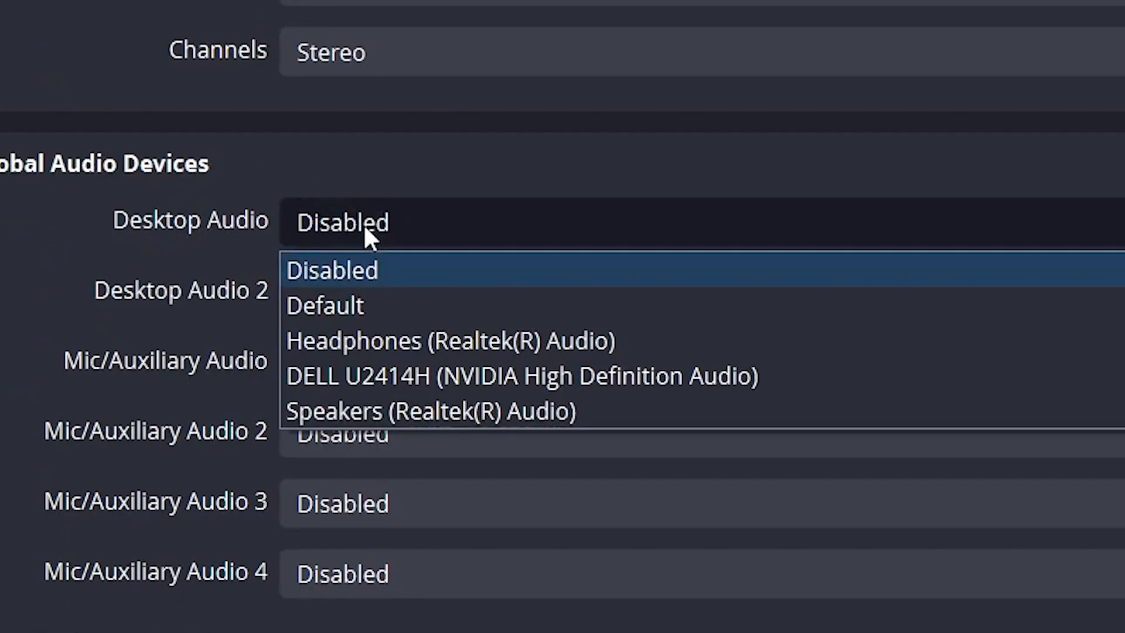
pyautogui.click(459, 349)
pyautogui.click(442, 361)
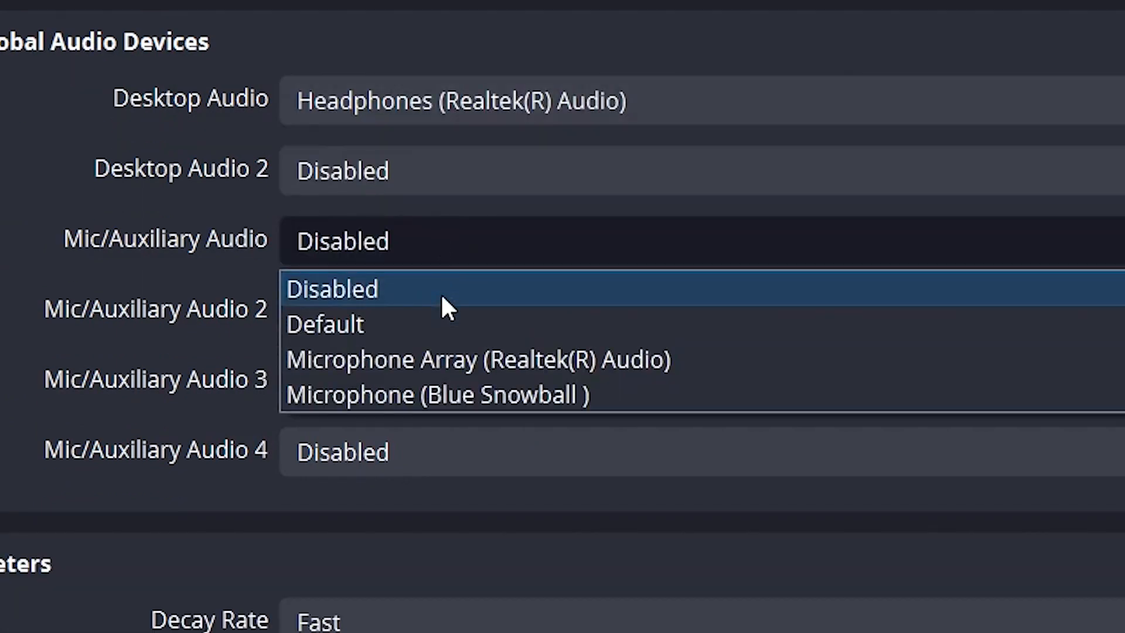
pyautogui.click(461, 394)
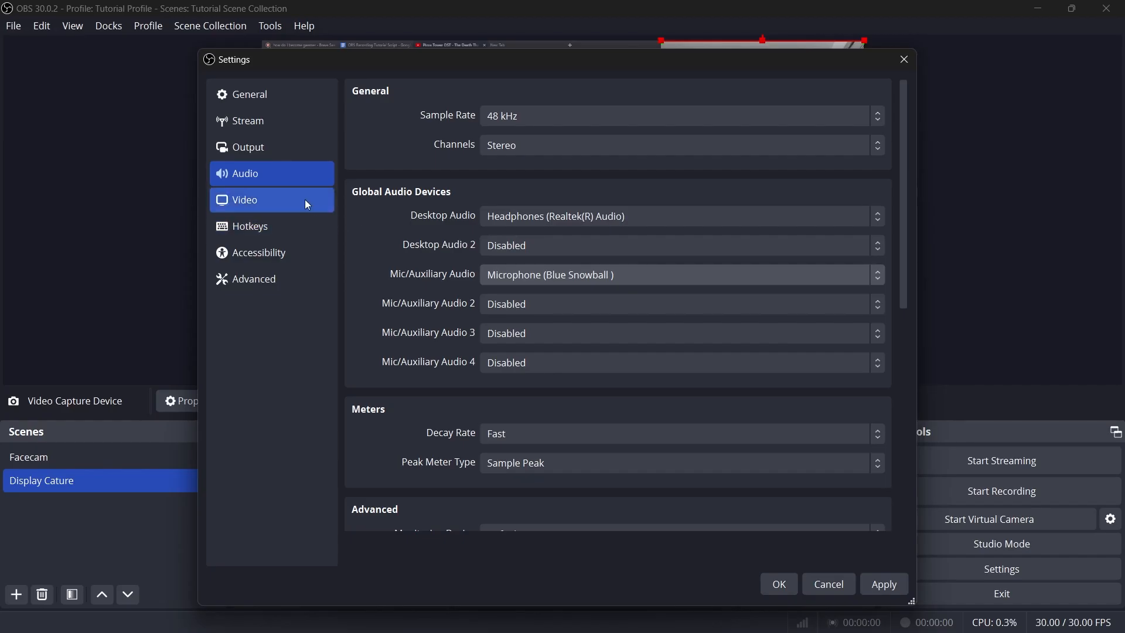
# In the video settings, set the output (scaled) resolution to 1920x1080 and keep the common FPS value at 30.
pyautogui.click(305, 199)
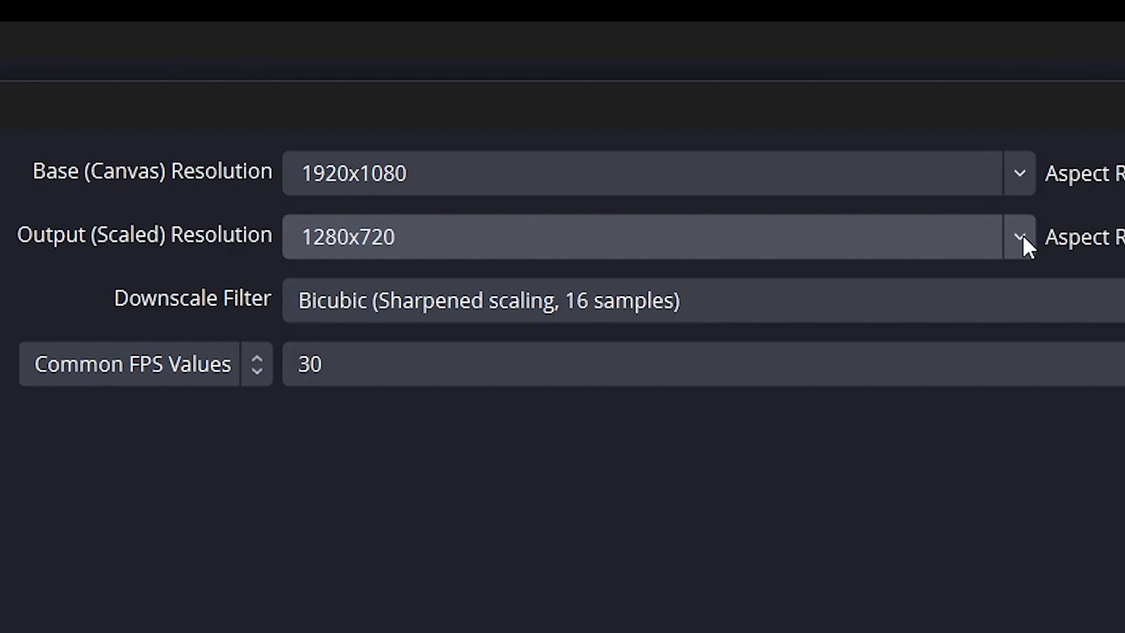
pyautogui.click(1024, 239)
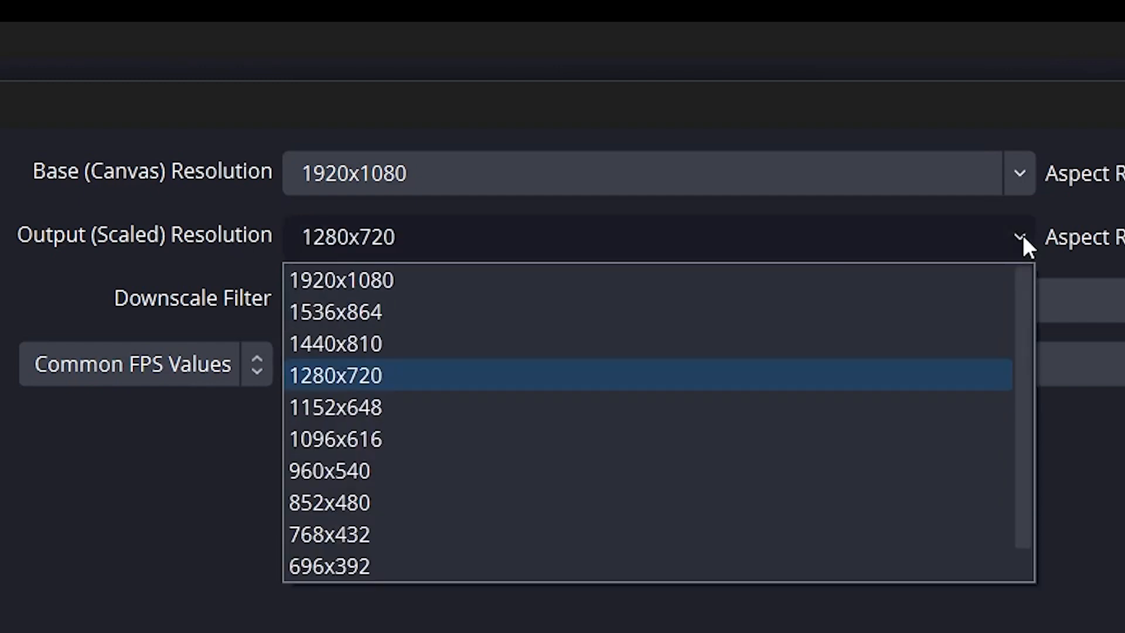
pyautogui.click(584, 283)
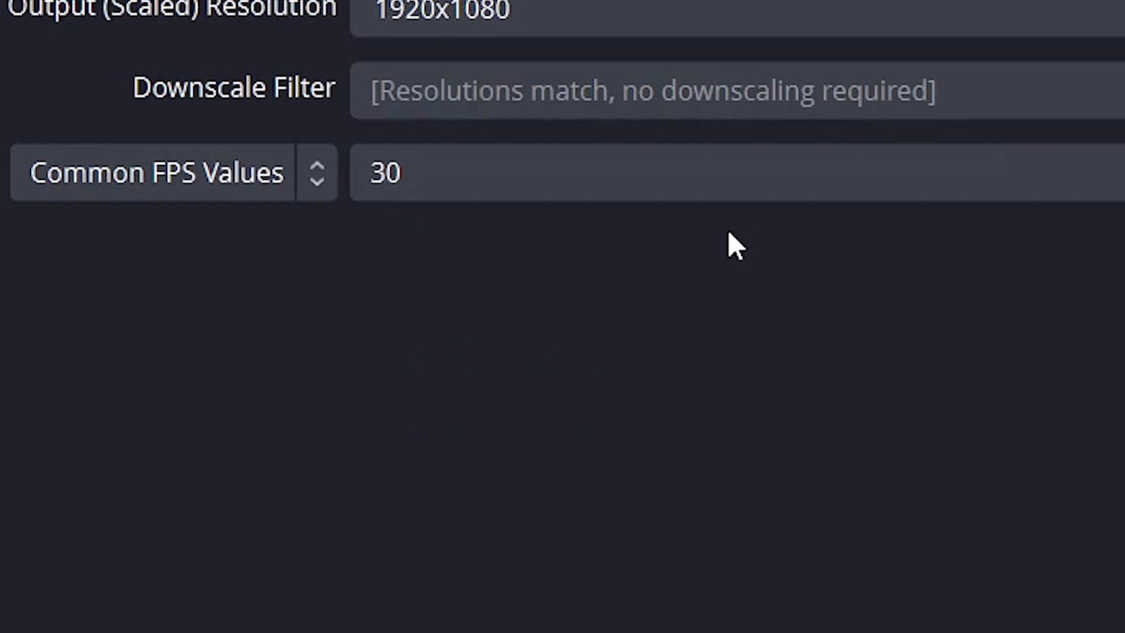
pyautogui.click(495, 171)
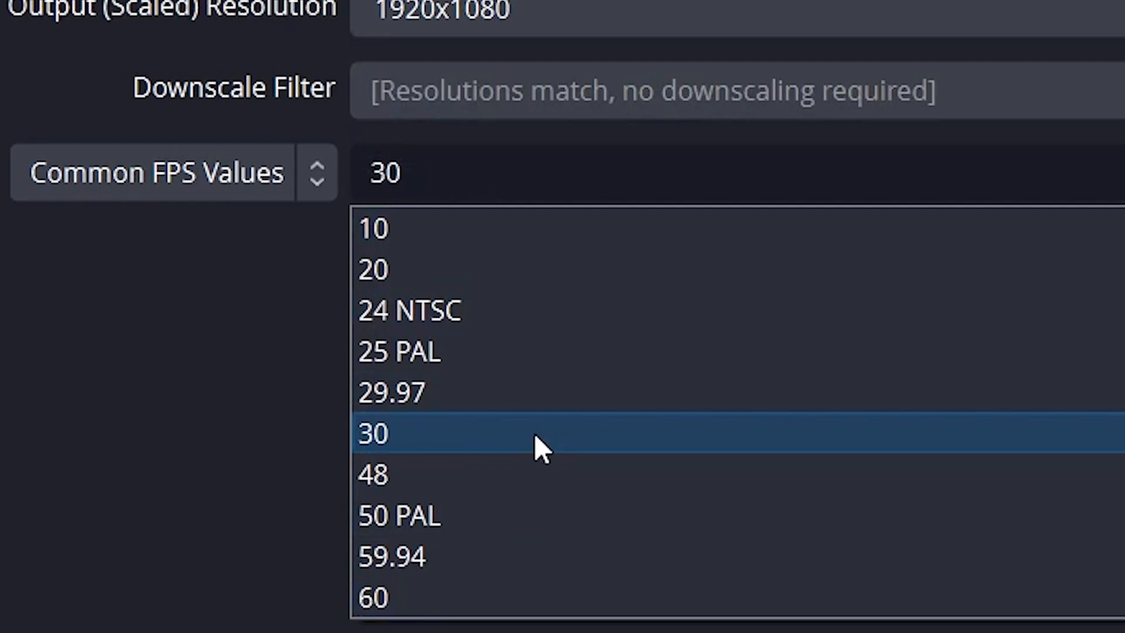
pyautogui.click(535, 433)
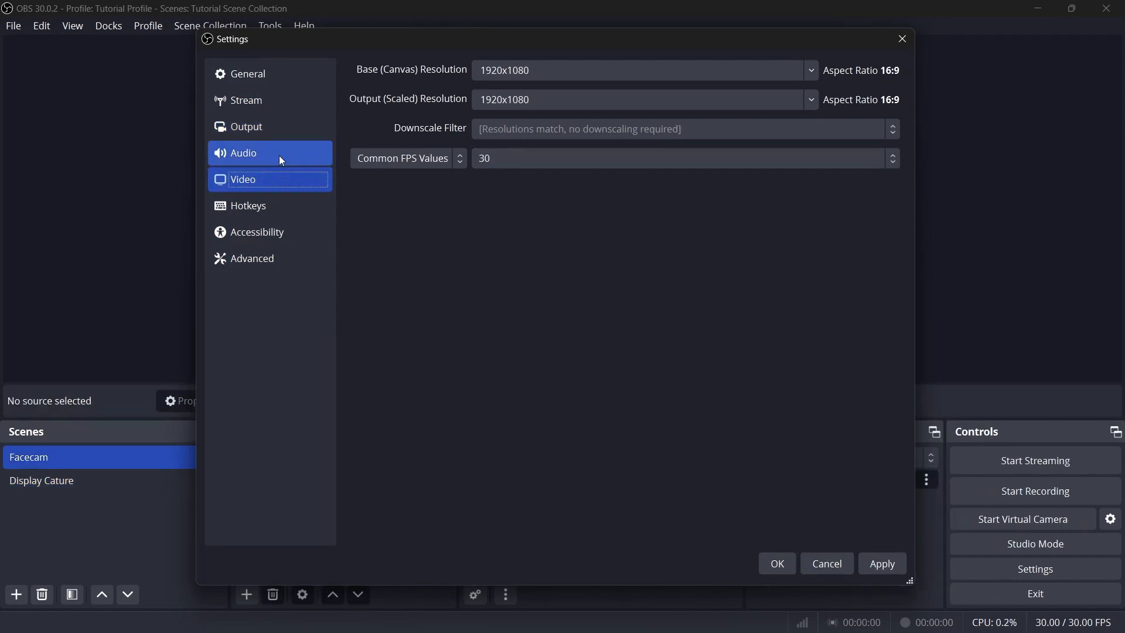
# In the output settings, set the streaming video bitrate to 8000 Kbps.
pyautogui.click(280, 127)
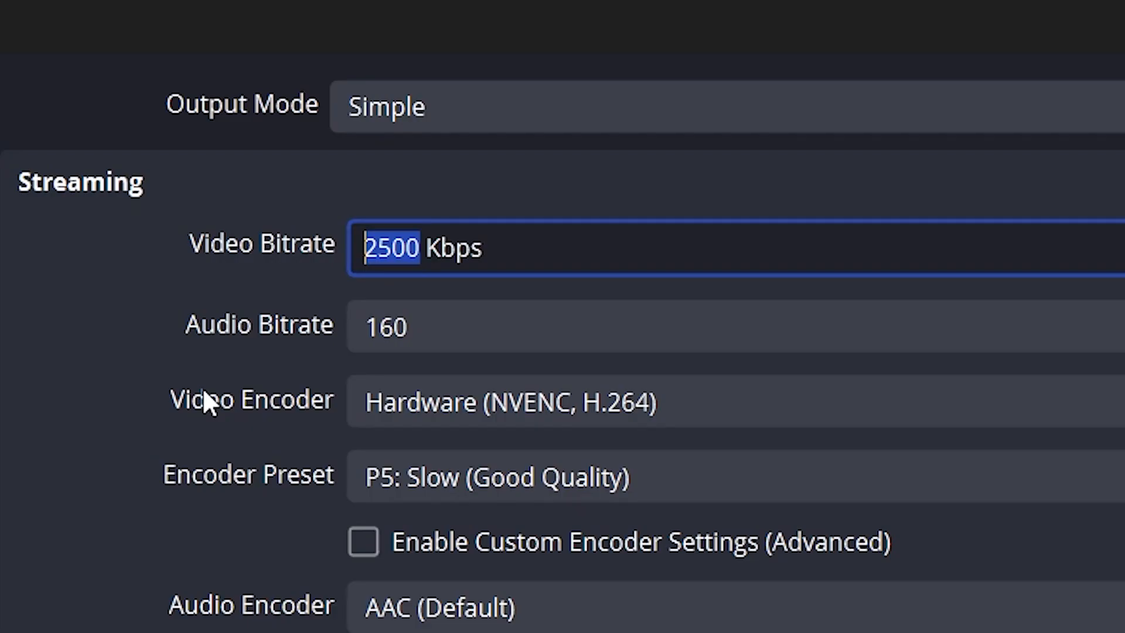
pyautogui.write('8000')
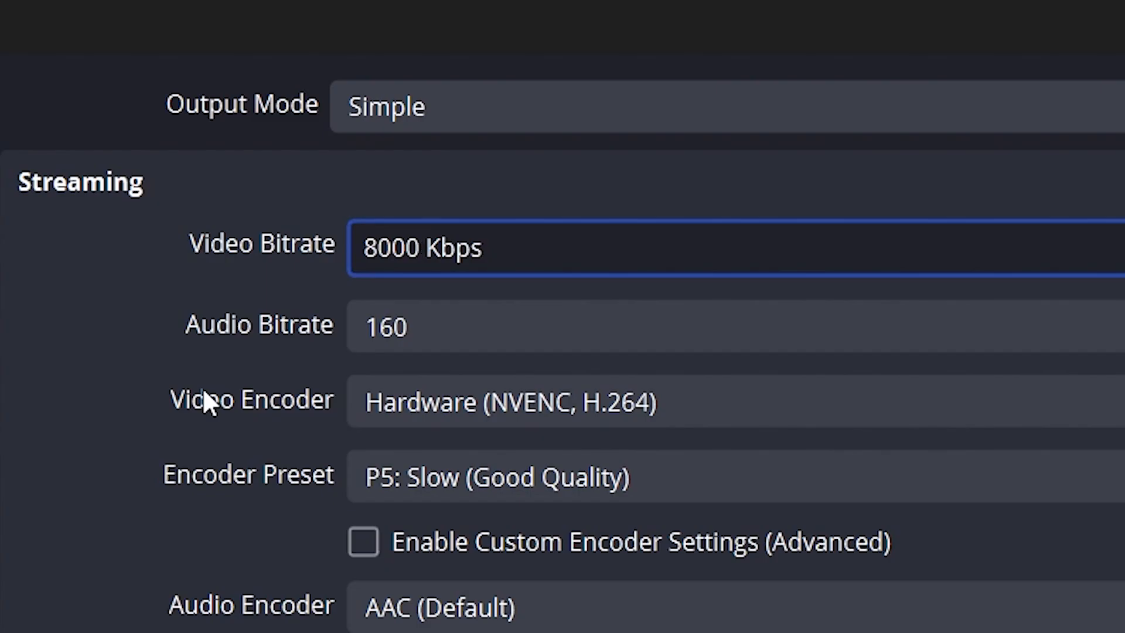
# Try a streaming video bitrate of 12000 Kbps and set it back to 8000 Kbps.
pyautogui.press('BackSpace')
pyautogui.press('BackSpace')
pyautogui.press('BackSpace')
pyautogui.press('BackSpace')
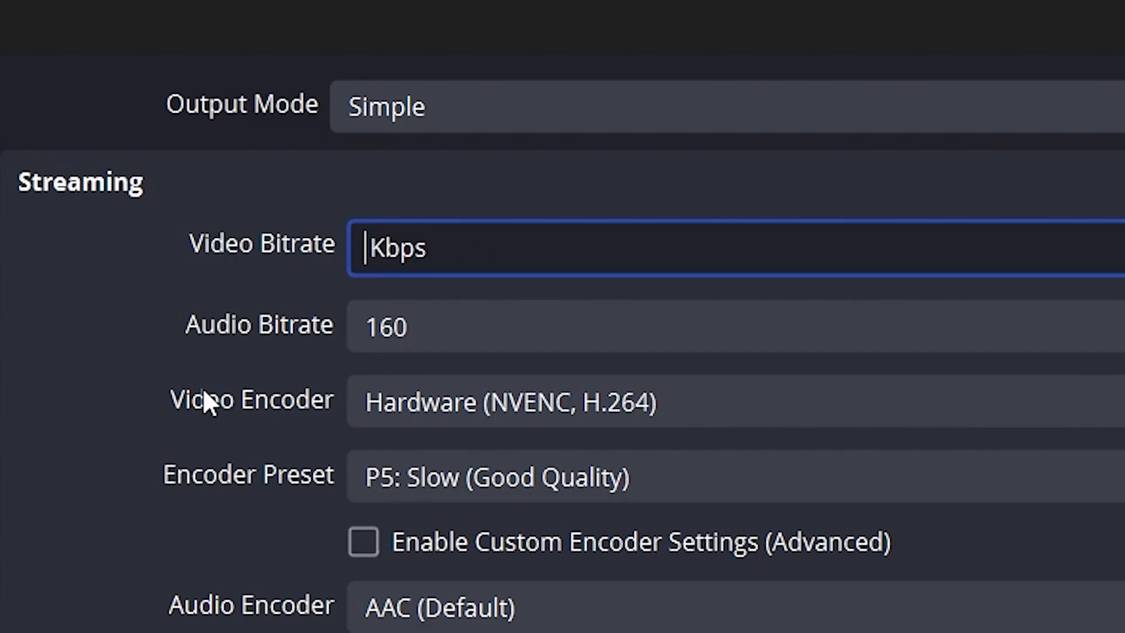
pyautogui.write('12000')
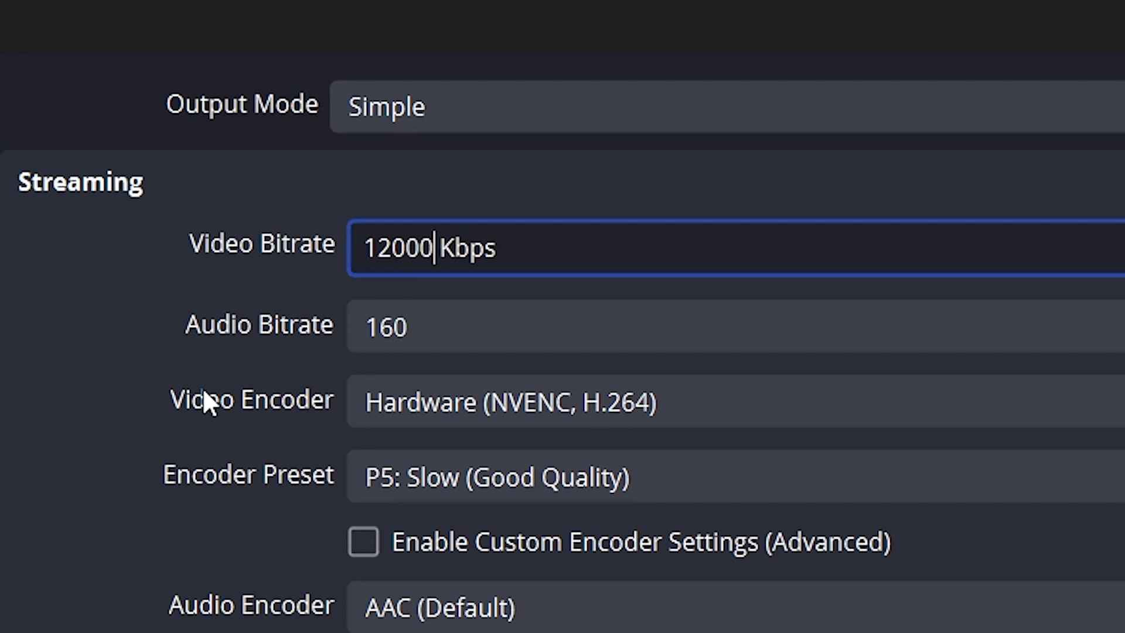
pyautogui.doubleClick(398, 246)
pyautogui.write('8000')
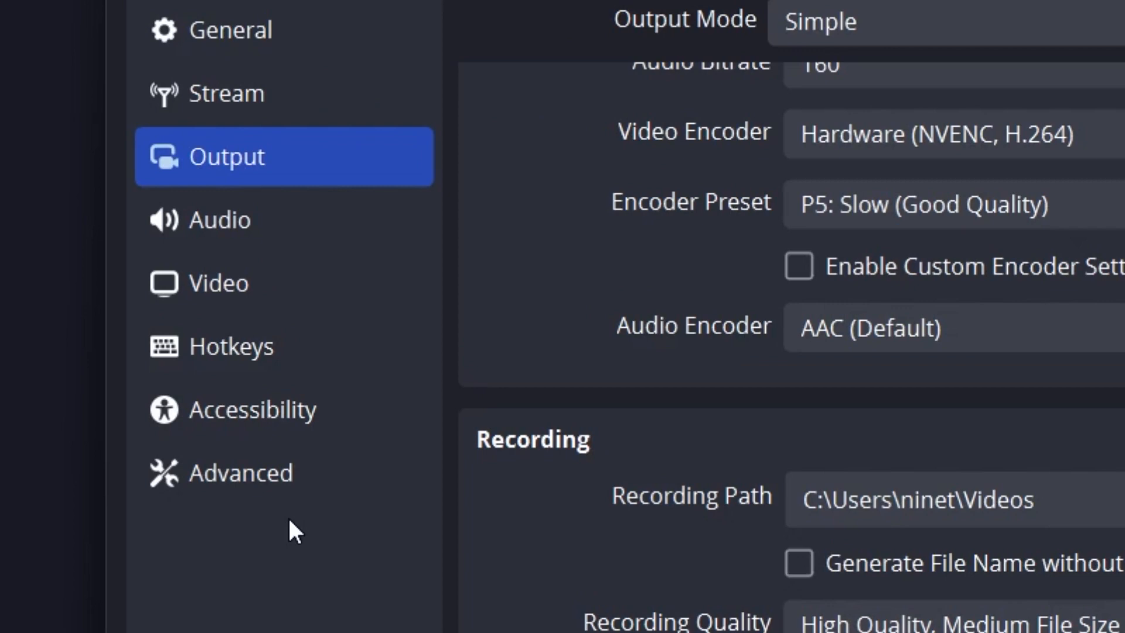
# In the advanced settings, enable automatic remuxing of recordings to mp4 and apply the settings.
pyautogui.click(262, 265)
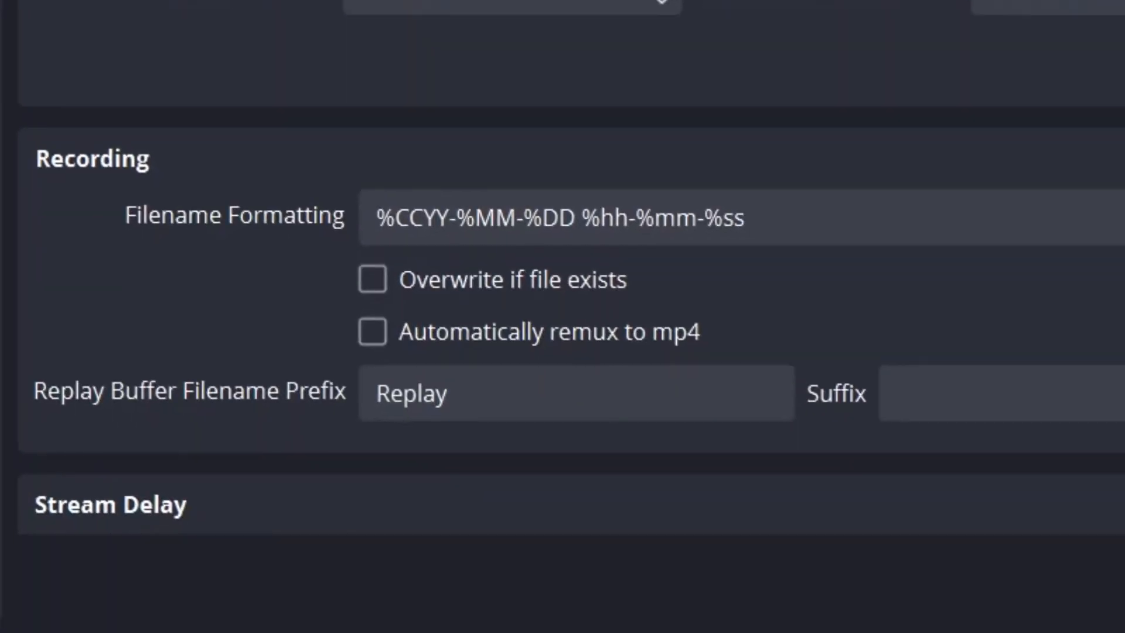
pyautogui.click(426, 332)
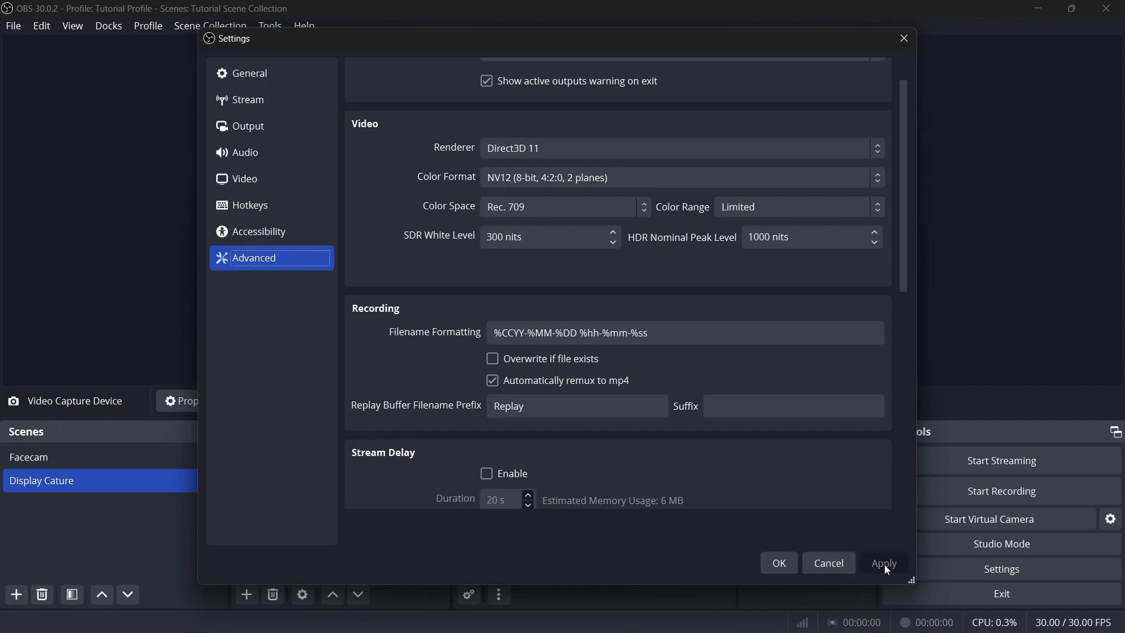
pyautogui.click(884, 564)
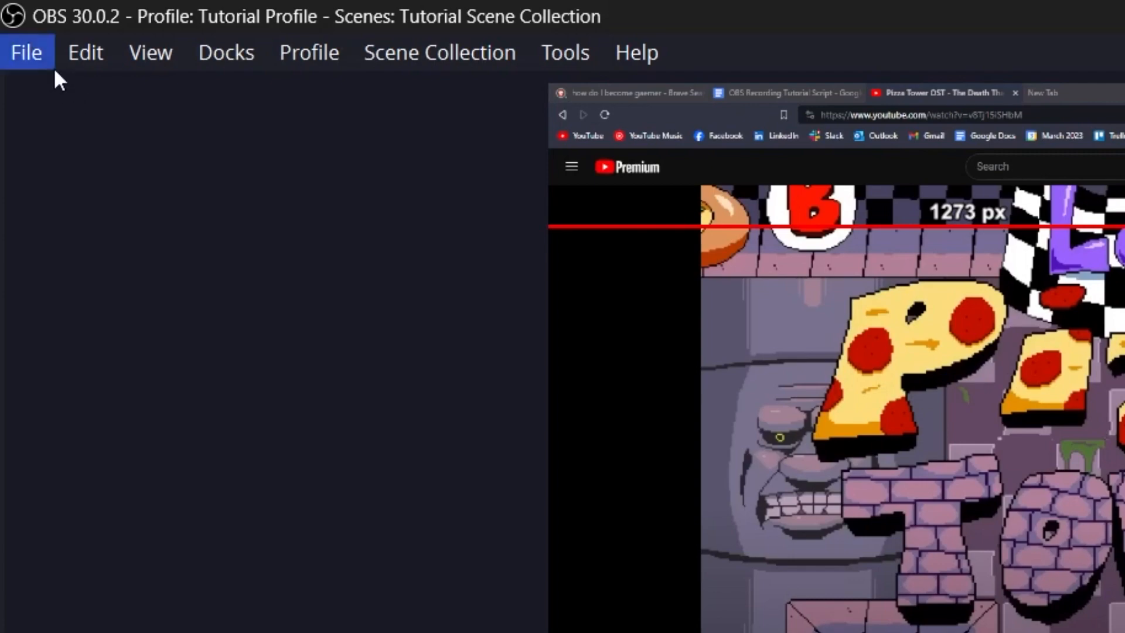
pyautogui.click(17, 26)
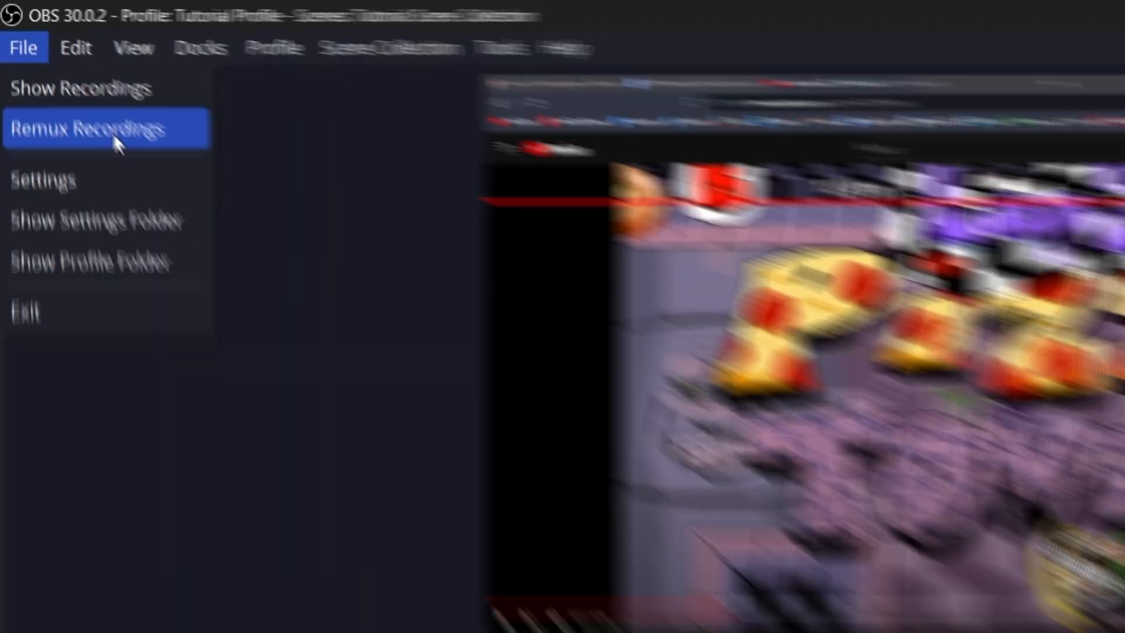
pyautogui.click(118, 143)
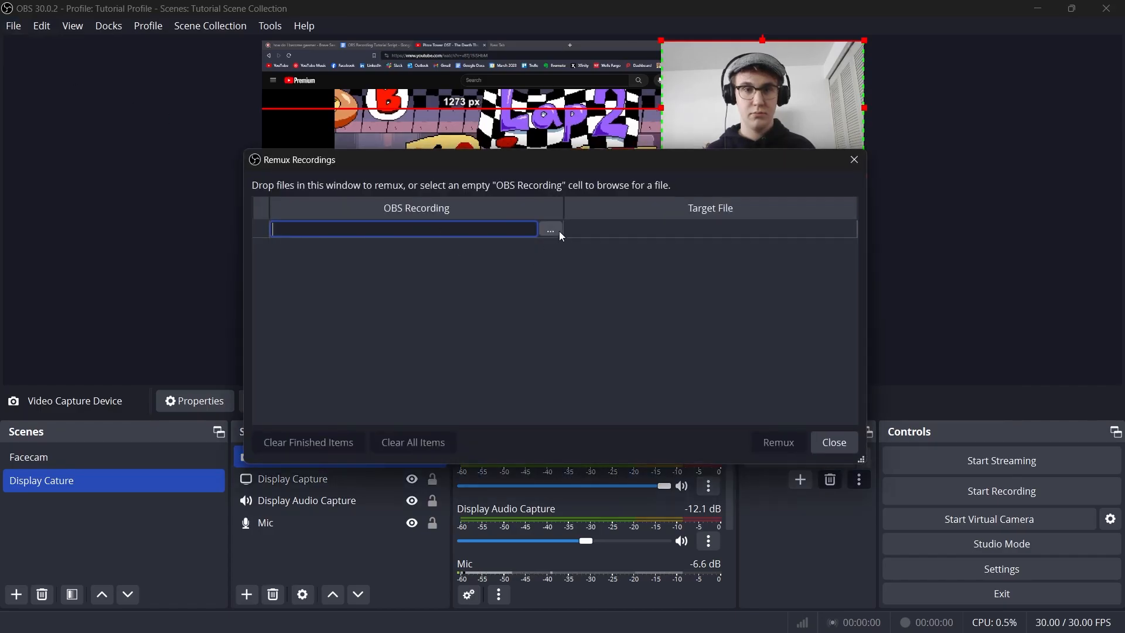
pyautogui.click(555, 230)
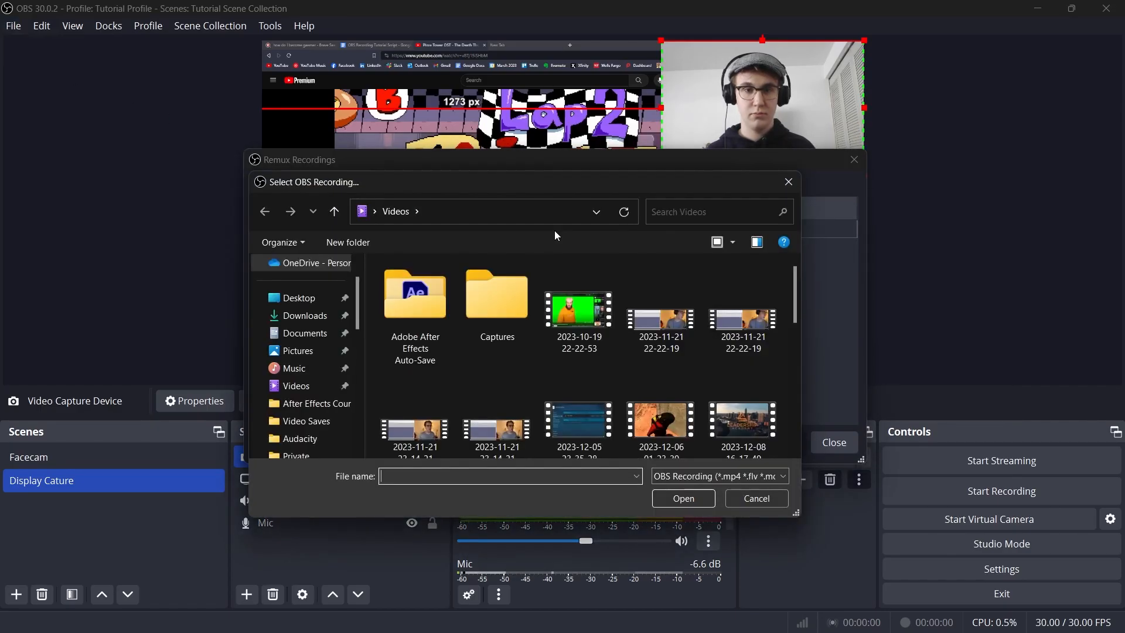
pyautogui.scroll(-5, 584, 388)
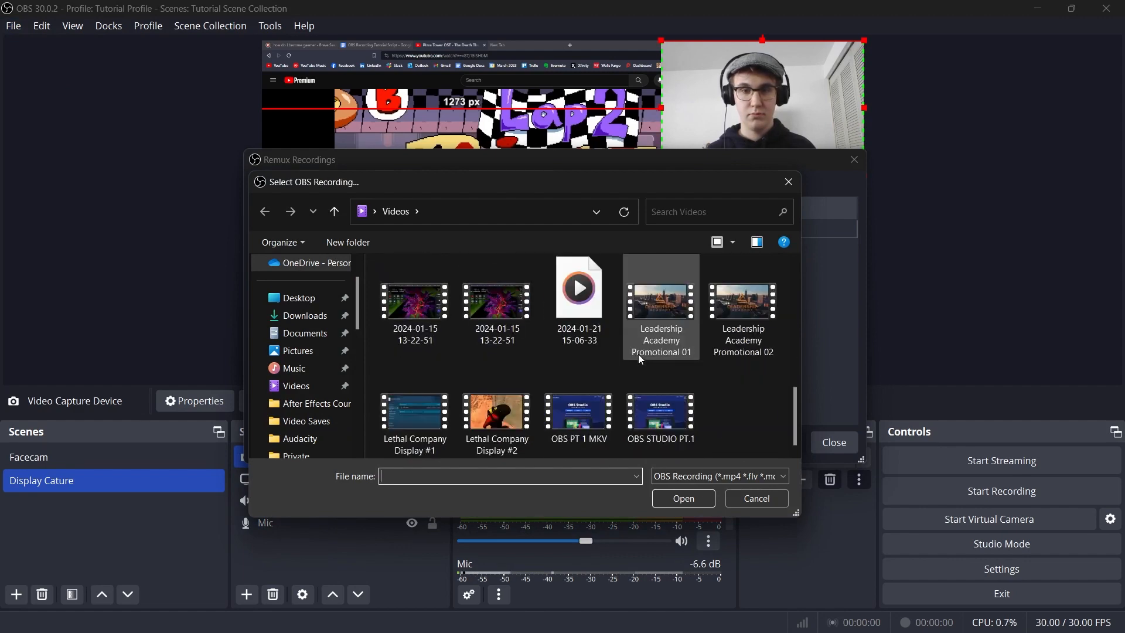
pyautogui.scroll(1, 515, 371)
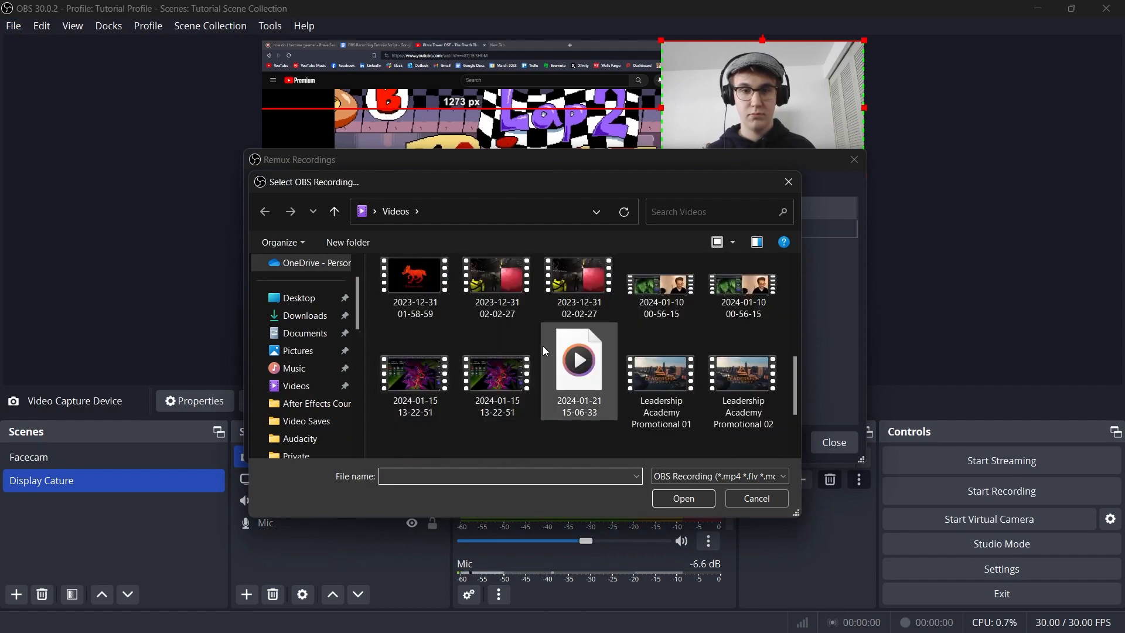
pyautogui.doubleClick(664, 290)
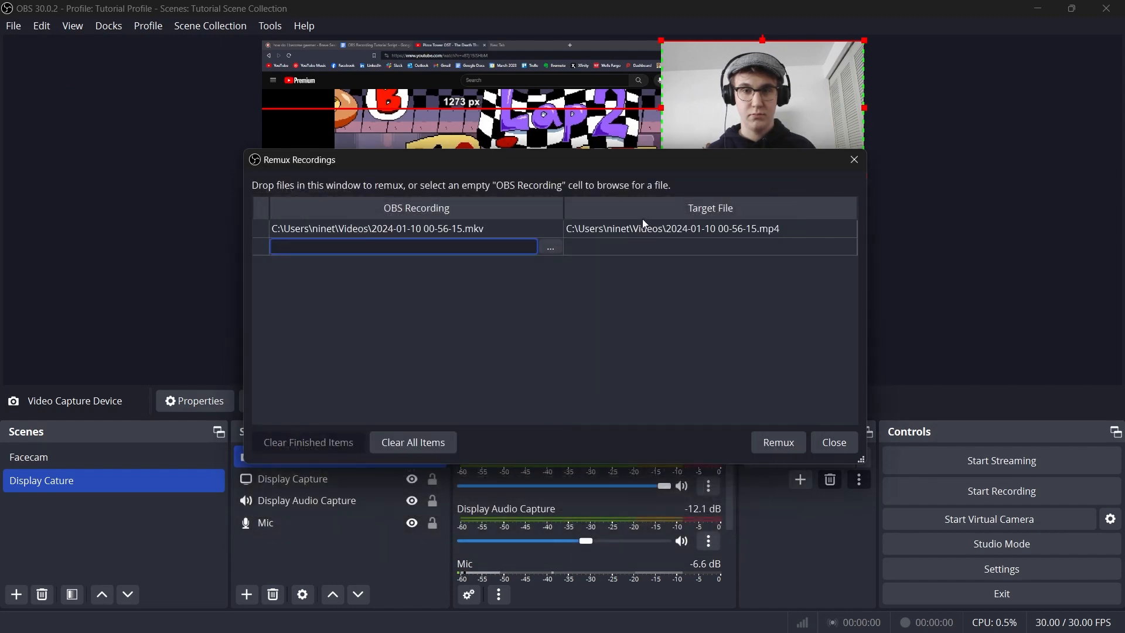
# Start remuxing the listed recording to MP4, but decline replacing the existing target file.
pyautogui.click(781, 443)
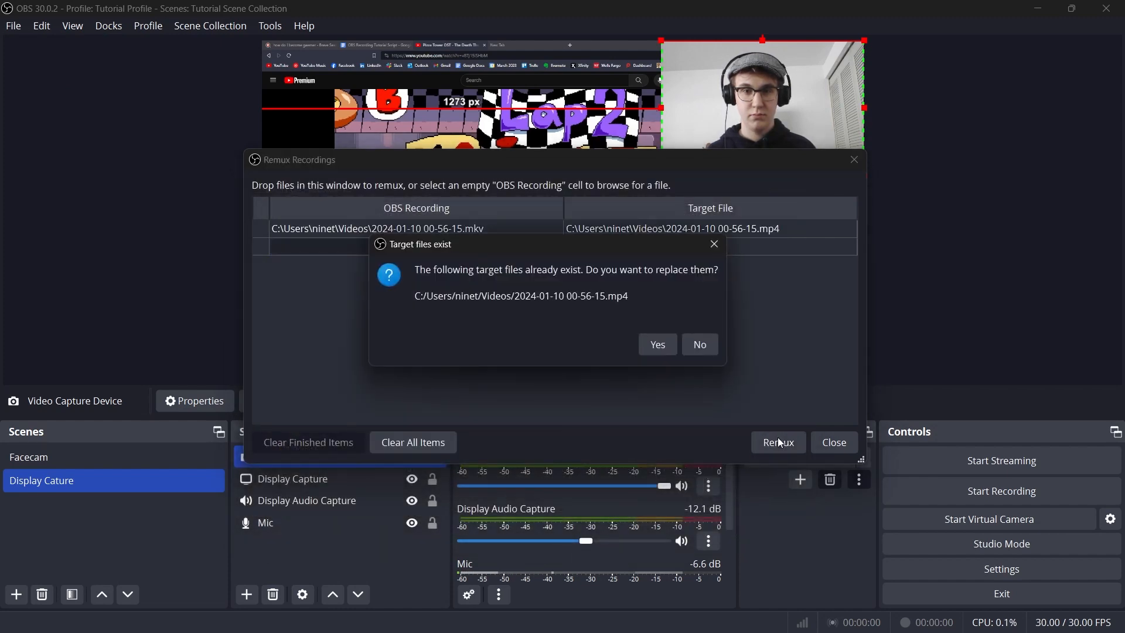
pyautogui.click(716, 345)
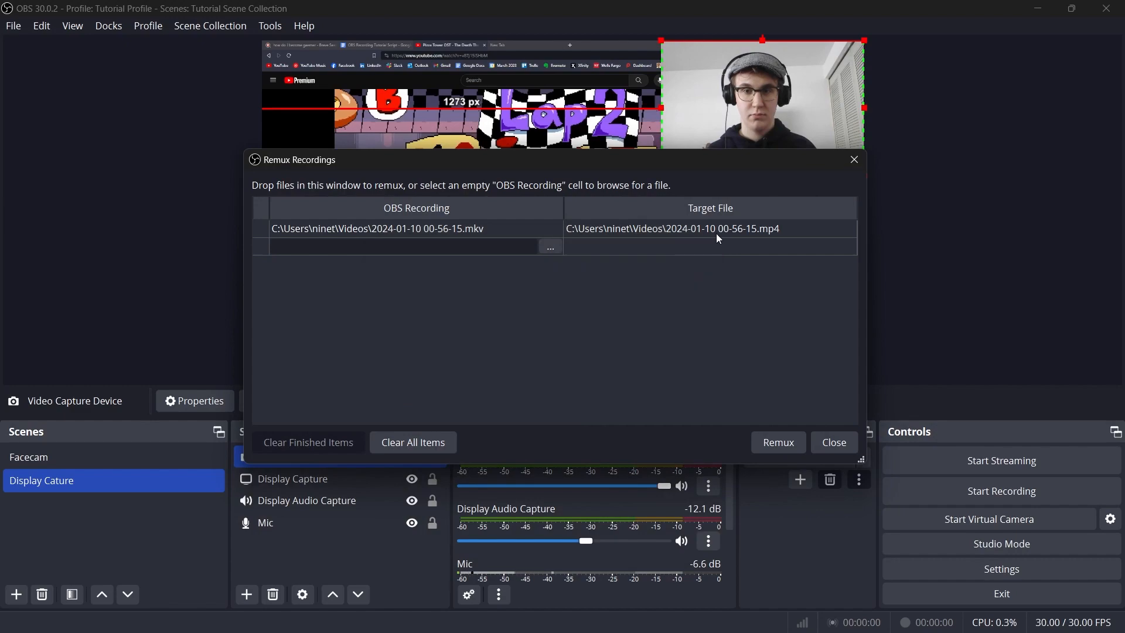